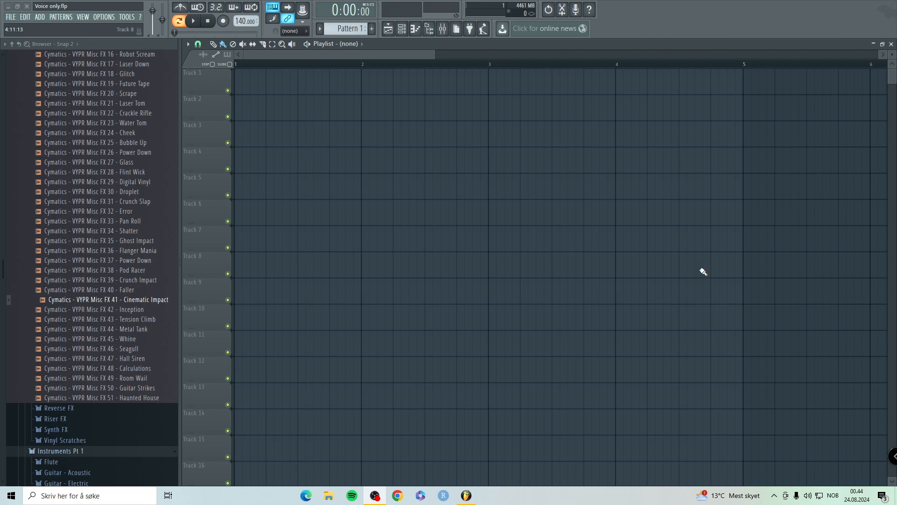
# - Bring up the channel rack and open the piano roll for the FL Keys channel
pyautogui.press('F6')
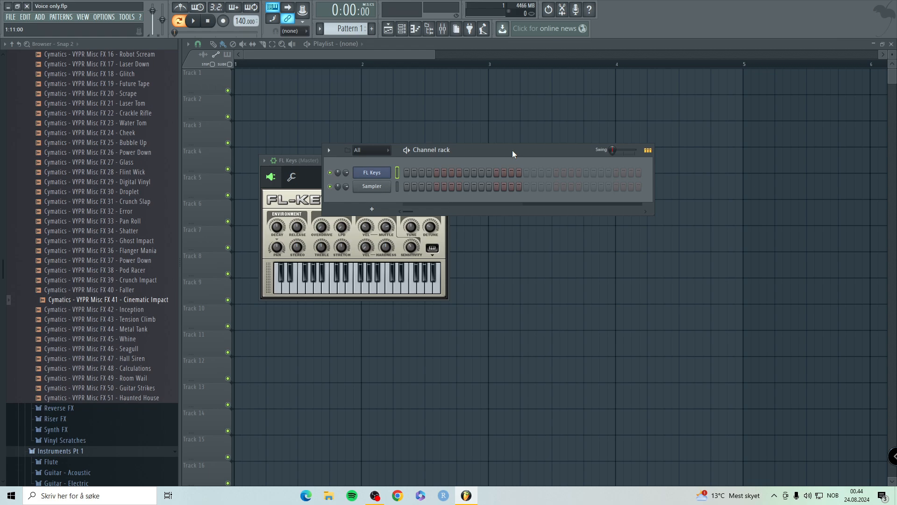
pyautogui.click(357, 177)
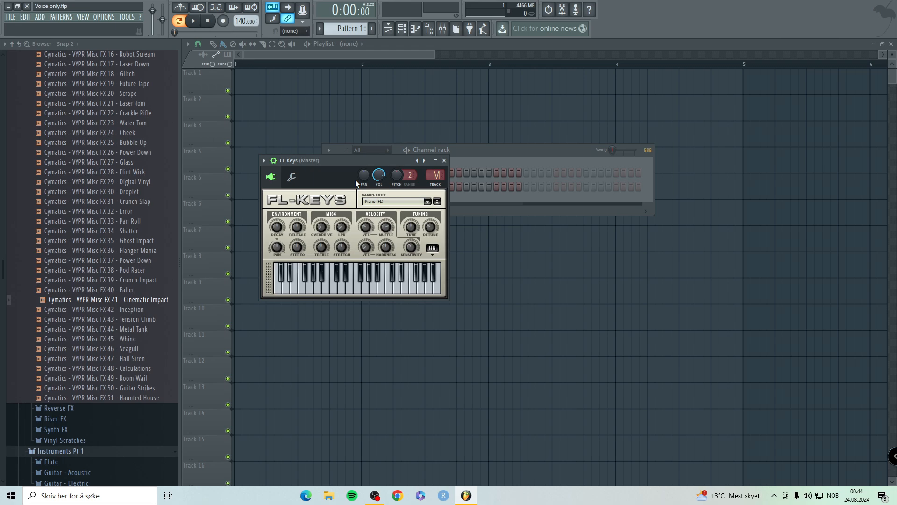
pyautogui.click(528, 150)
pyautogui.press('F7')
# - Audition piano keys between G5 and D6 and place a D#6 note at the start of bar 1
pyautogui.click(197, 118)
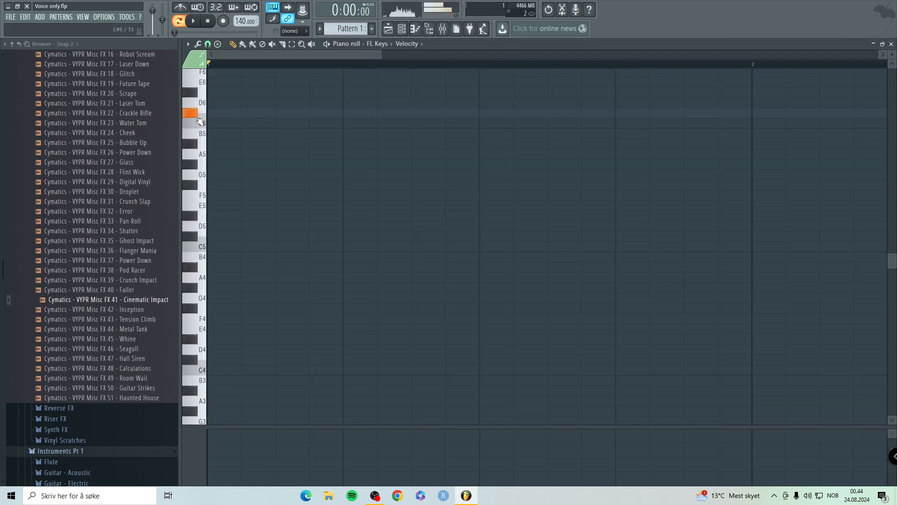
pyautogui.click(200, 102)
pyautogui.click(200, 102)
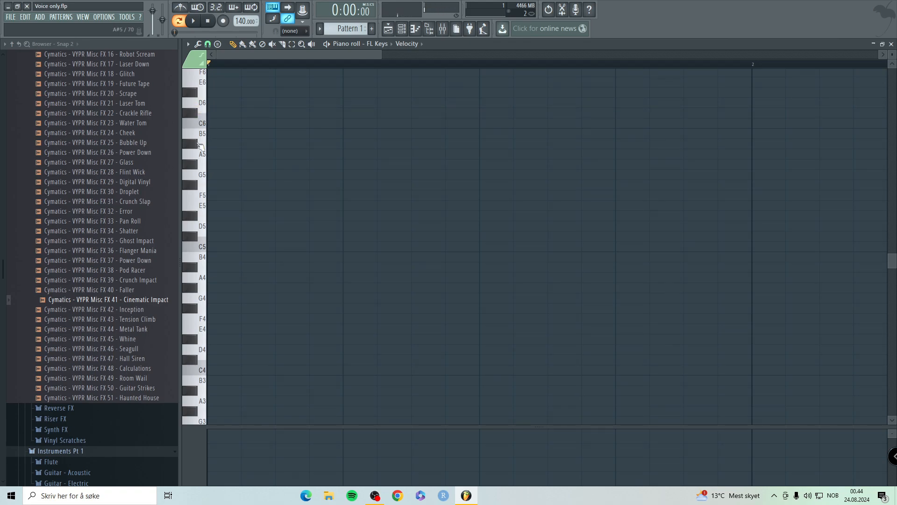
pyautogui.click(197, 143)
pyautogui.click(202, 152)
pyautogui.click(201, 172)
pyautogui.click(201, 172)
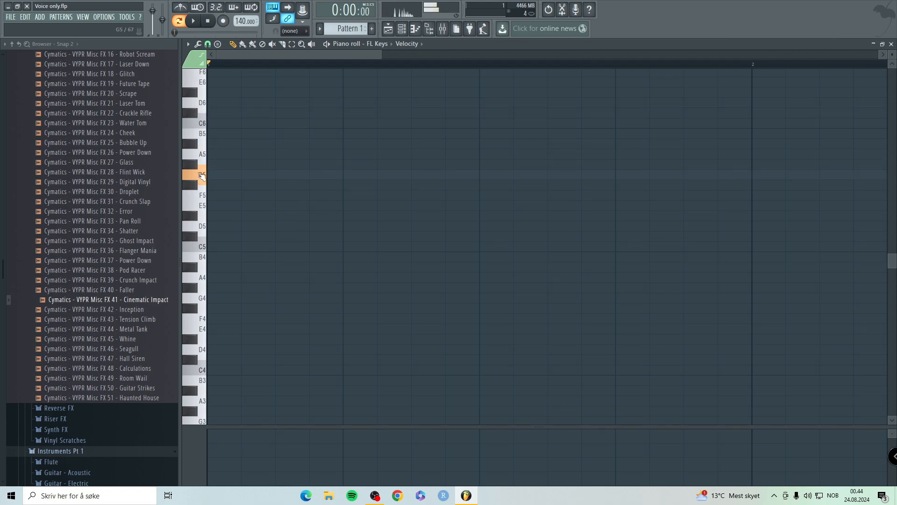
pyautogui.click(208, 93)
# - Audition keys around G5 and A5 and add an A5 note directly after the D#6 note
pyautogui.click(204, 173)
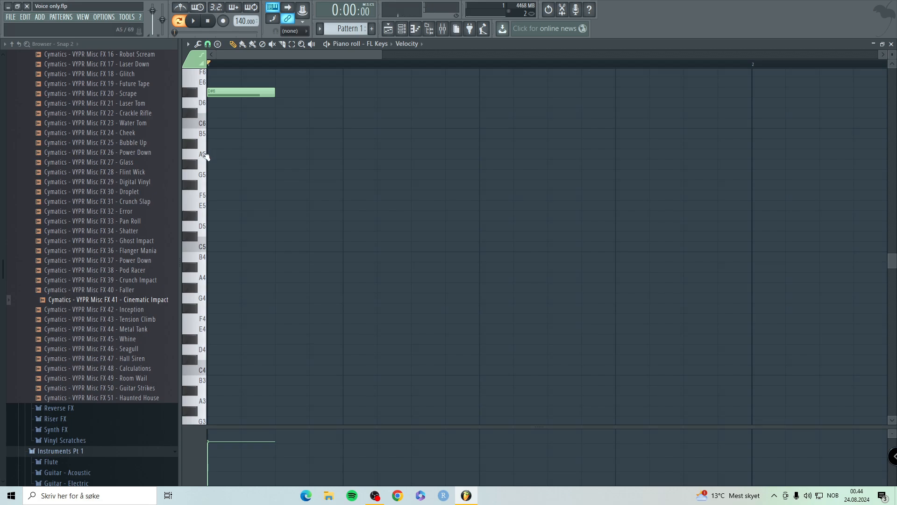
pyautogui.click(202, 153)
pyautogui.click(202, 174)
pyautogui.click(206, 154)
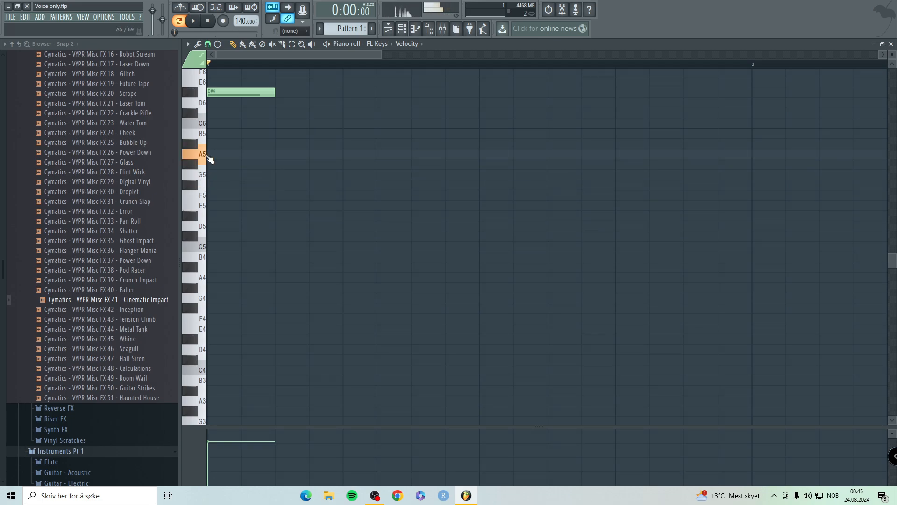
pyautogui.click(202, 111)
pyautogui.click(205, 154)
pyautogui.click(205, 176)
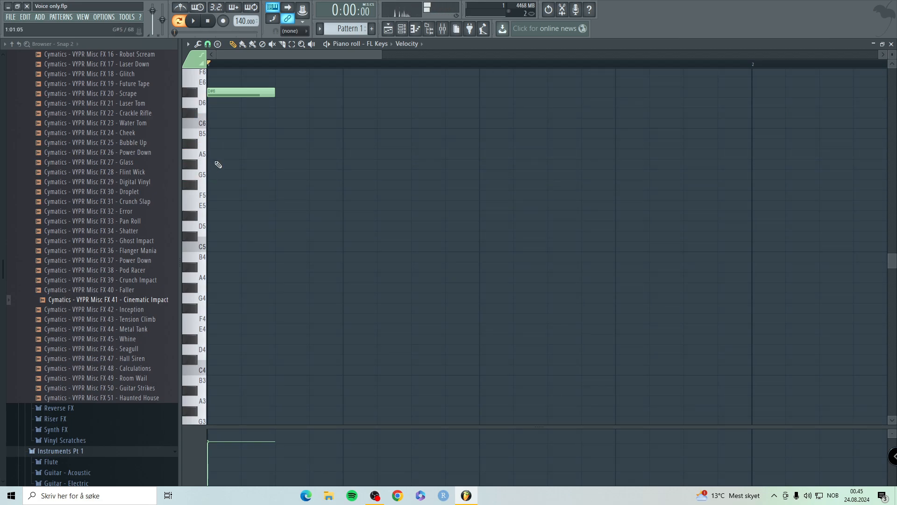
pyautogui.scroll(-2, 286, 250)
pyautogui.scroll(3, 287, 250)
pyautogui.moveTo(264, 236); pyautogui.dragTo(276, 280)
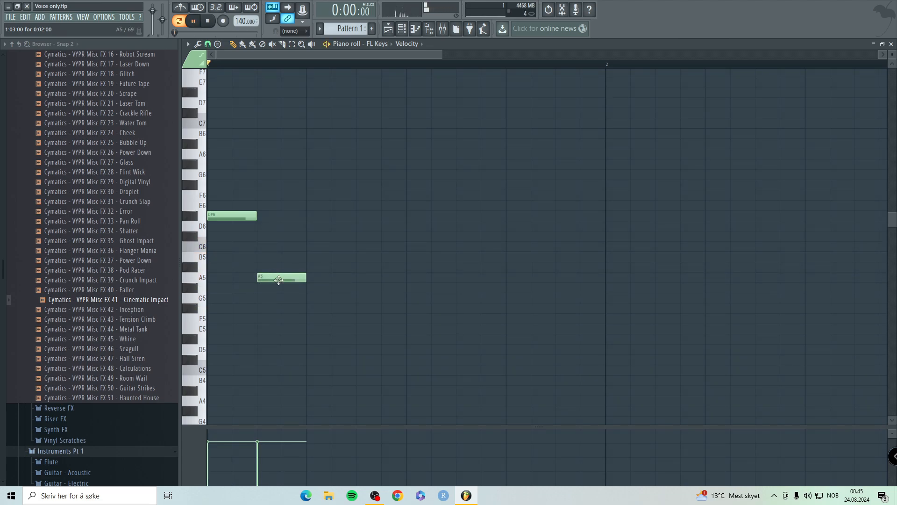
# - Add a G5 note after the A5 and duplicate the three-note figure directly behind it, with the tempo at 120
pyautogui.press('space')
pyautogui.click(320, 302)
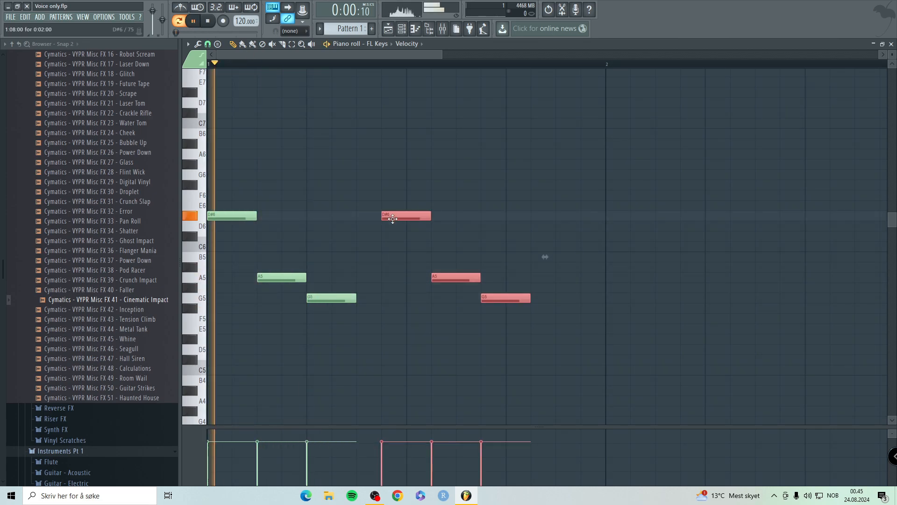
pyautogui.press('space')
pyautogui.moveTo(392, 219); pyautogui.dragTo(387, 217)
pyautogui.keyDown('ctrl'); pyautogui.click(461, 218); pyautogui.keyUp('ctrl')
pyautogui.press('space')
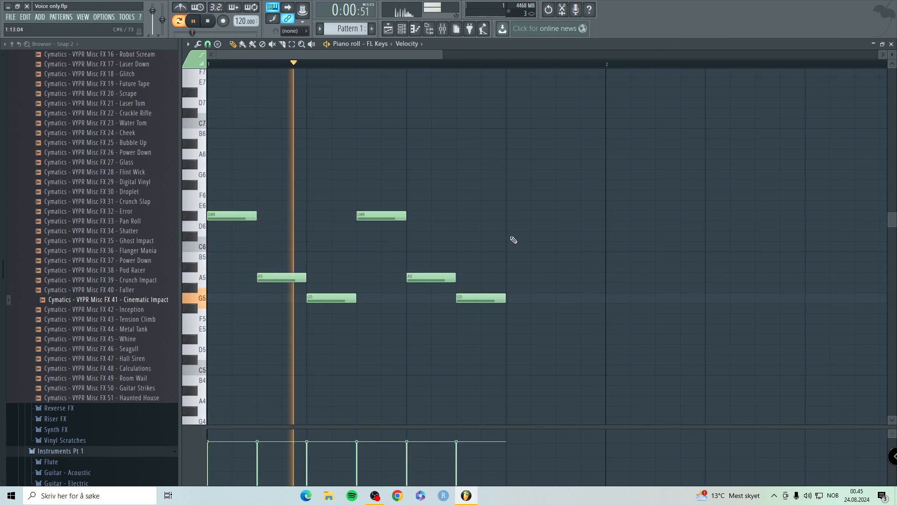
pyautogui.press('space')
# - Finish bar 1 of the melody with a D#6 and a C6 note and play it back
pyautogui.click(513, 216)
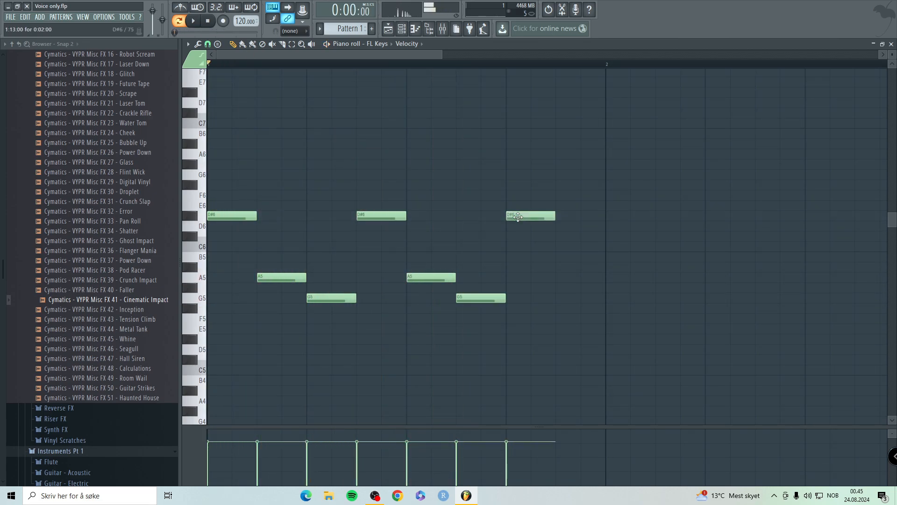
pyautogui.click(574, 277)
pyautogui.moveTo(574, 278); pyautogui.dragTo(576, 250)
pyautogui.press('space')
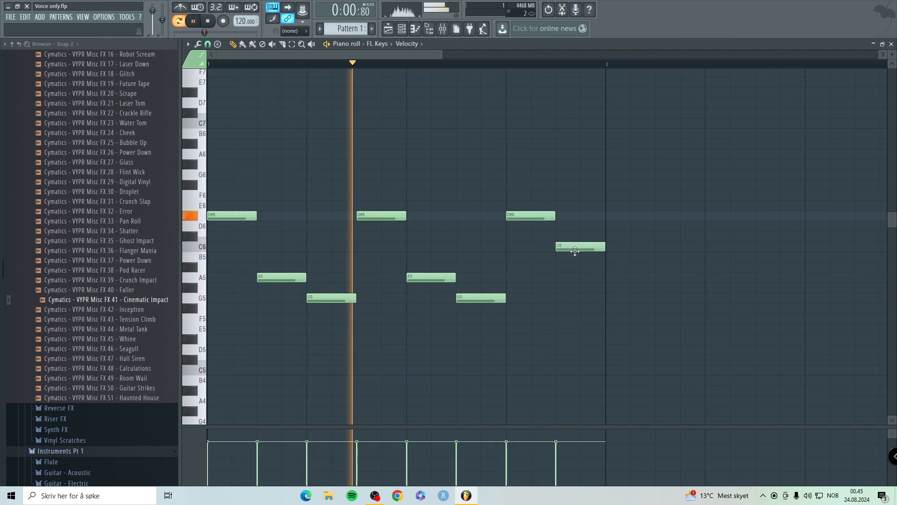
# - Fill bar 2 with the notes D6, A5, G5, D6, A5, G5, C6, D6 and play the melody back
pyautogui.click(629, 226)
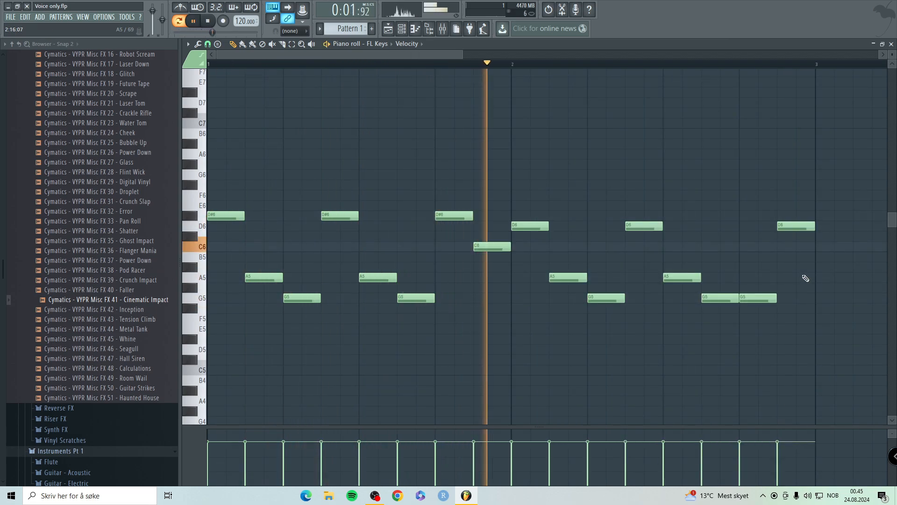
pyautogui.press('space')
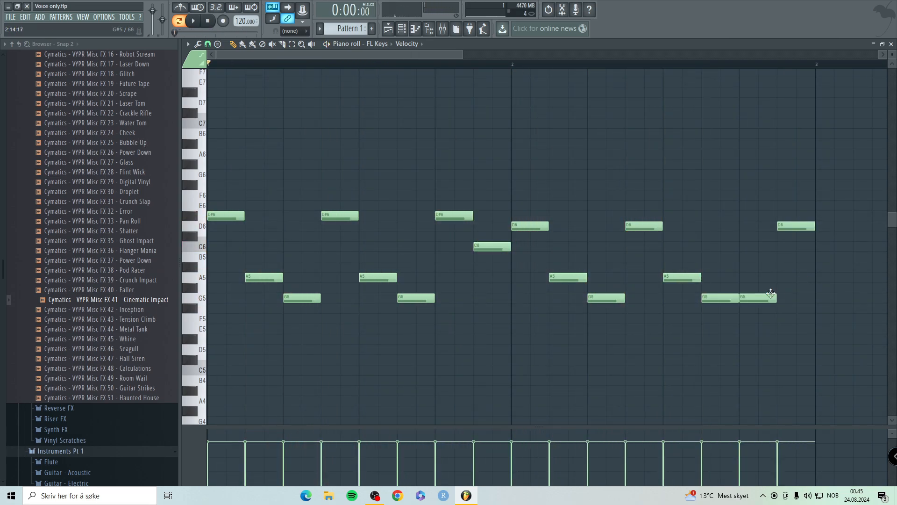
pyautogui.moveTo(754, 297); pyautogui.dragTo(756, 252)
pyautogui.click(780, 232)
pyautogui.rightClick(786, 236)
pyautogui.click(780, 228)
pyautogui.press('space')
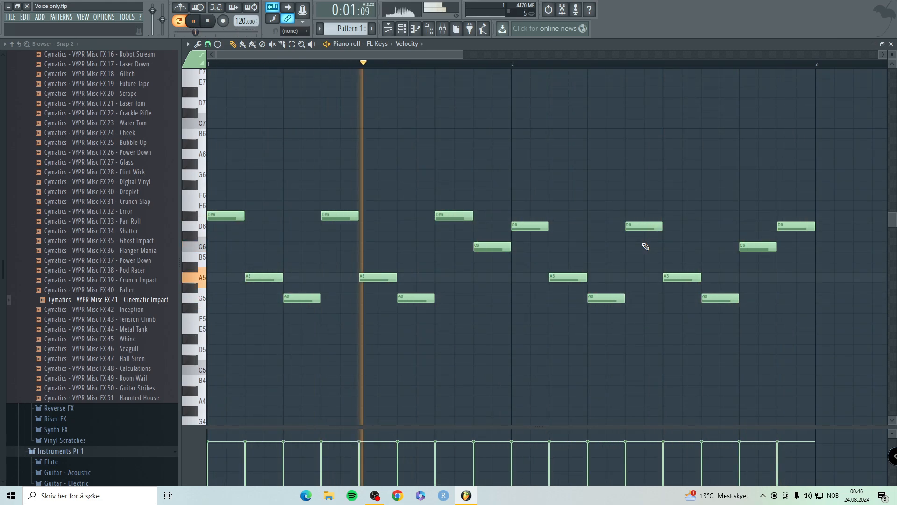
pyautogui.press('space')
# - Add bar-long chords below the melody: D#4, G4, A#4 in bar 1 and G3, A#3, D4 in bar 2
pyautogui.scroll(-3, 505, 209)
pyautogui.moveTo(516, 328)
pyautogui.mouseDown()
pyautogui.moveTo(517, 307)
pyautogui.moveTo(521, 324)
pyautogui.mouseUp()
pyautogui.press('space')
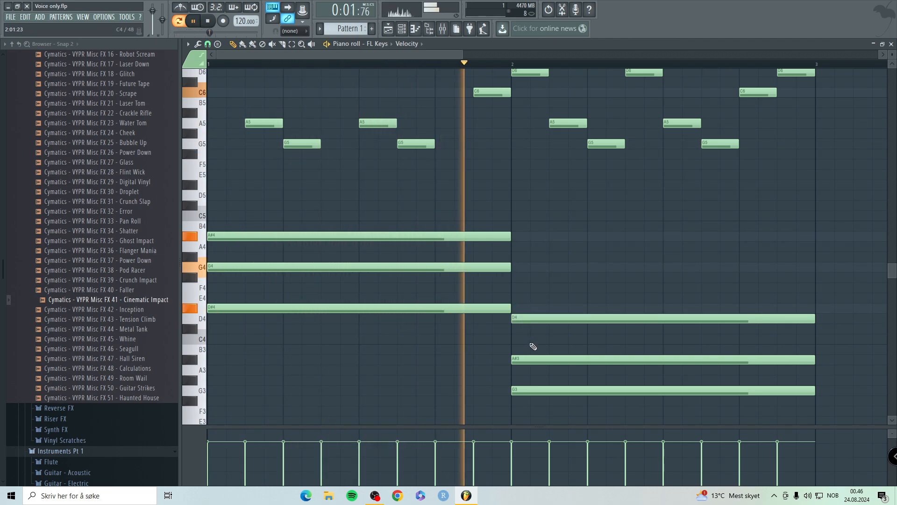
pyautogui.press('space')
# - Move the two lower notes of the bar 2 chord up an octave to G4 and A#4 and play the pattern back
pyautogui.moveTo(535, 349); pyautogui.dragTo(544, 410)
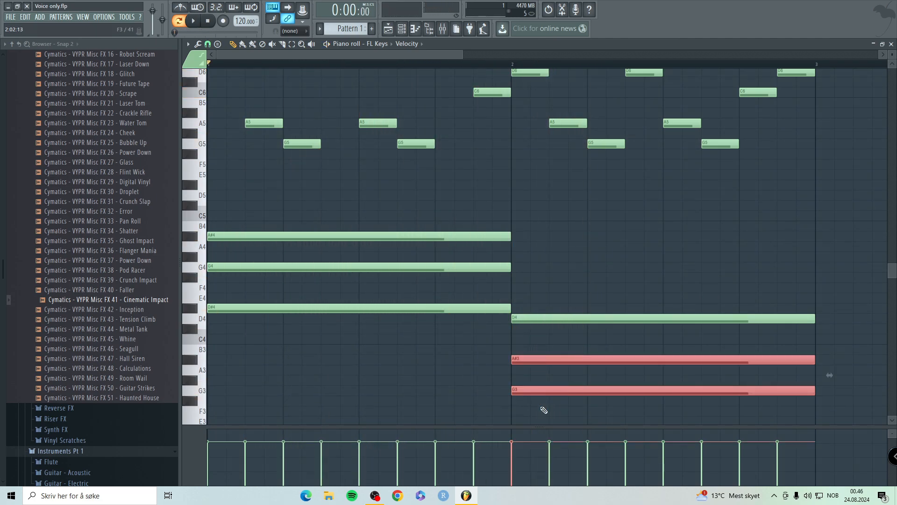
pyautogui.press('Up')
pyautogui.press('space')
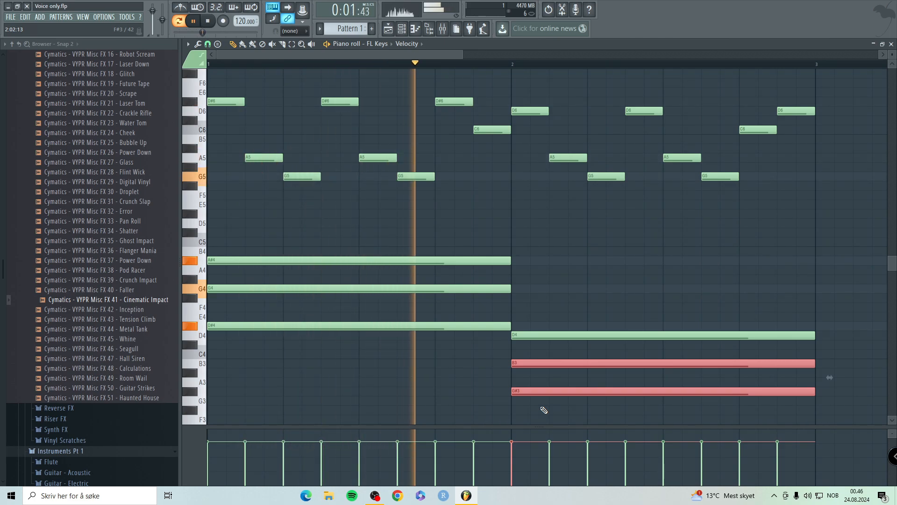
pyautogui.press('space')
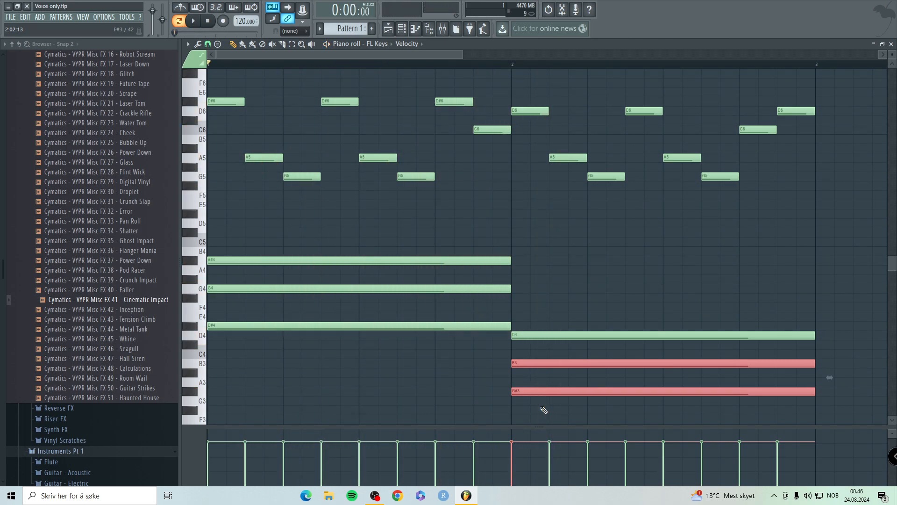
pyautogui.hotkey('shift', 'Down')
pyautogui.hotkey('ctrl', 'Up')
pyautogui.press('space')
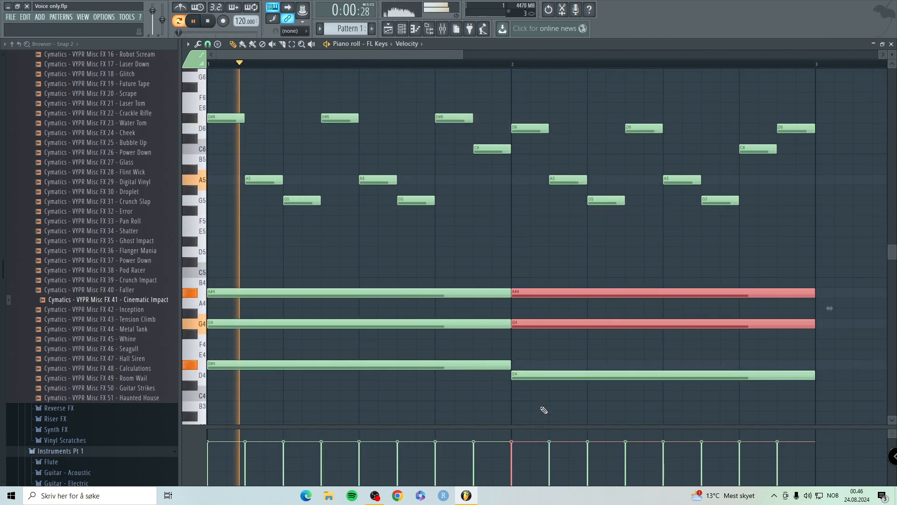
pyautogui.keyDown('ctrl'); pyautogui.click(538, 348); pyautogui.keyUp('ctrl')
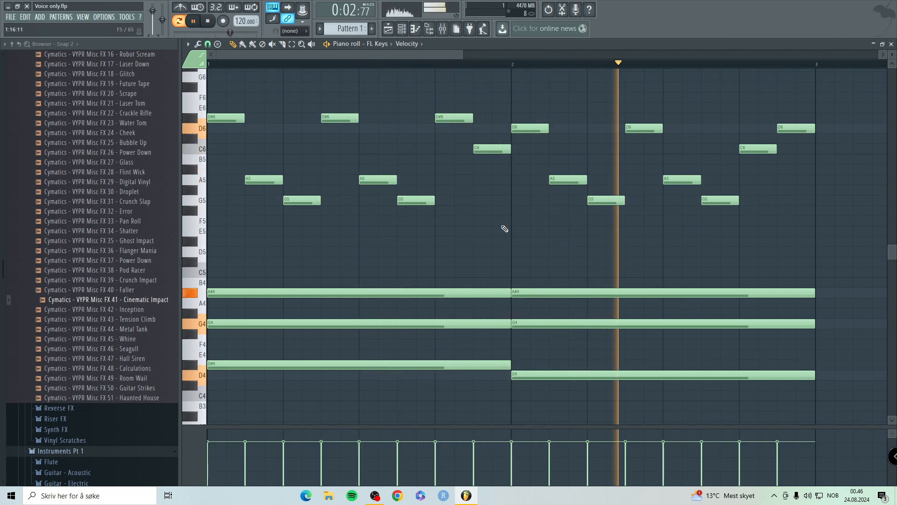
pyautogui.press('space')
pyautogui.scroll(-3, 504, 228)
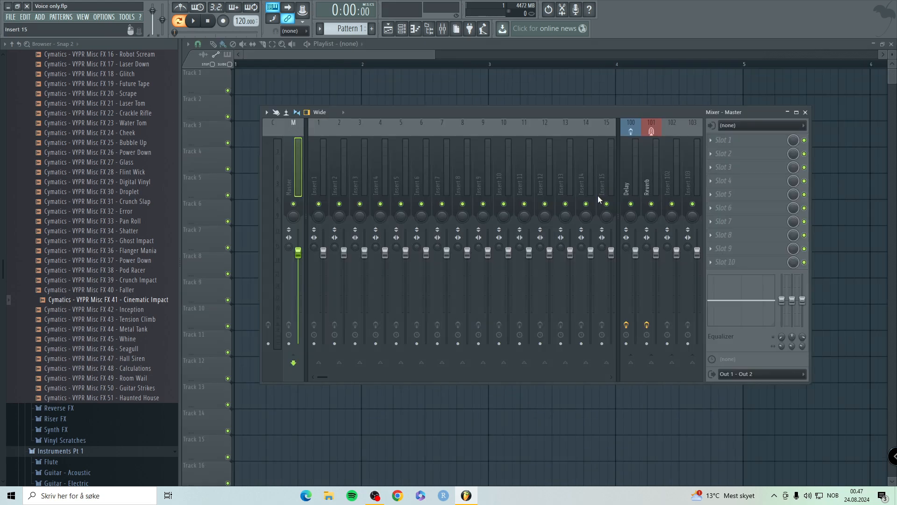
# - Set the audio input of mixer track Insert 10 to In 2 and disable its routing to the master
pyautogui.click(511, 178)
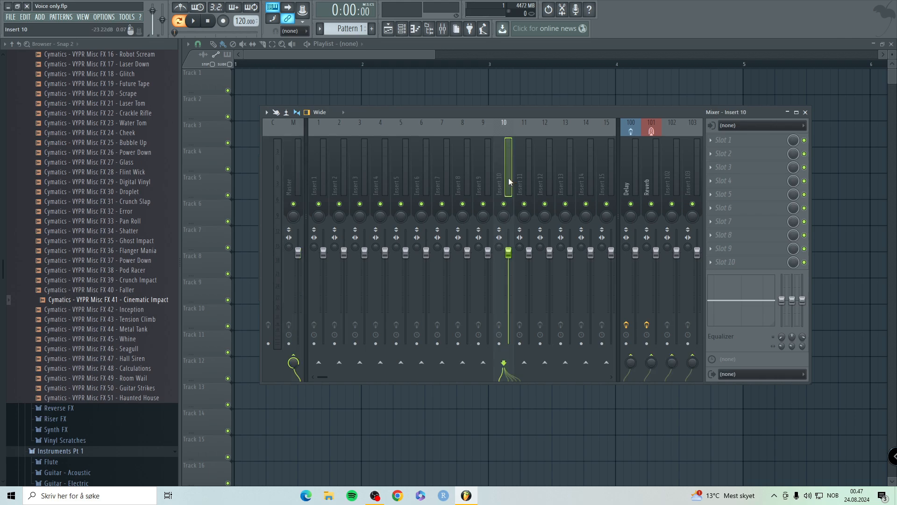
pyautogui.click(743, 130)
pyautogui.click(745, 173)
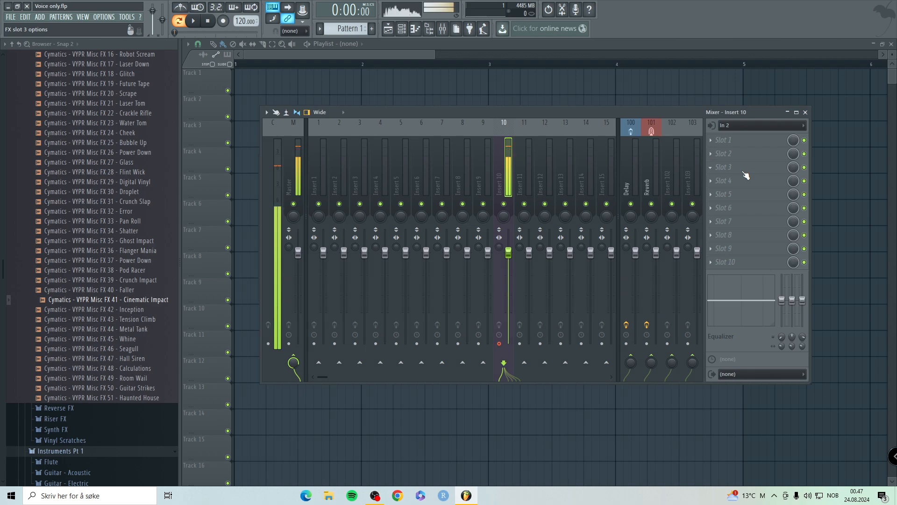
pyautogui.click(740, 128)
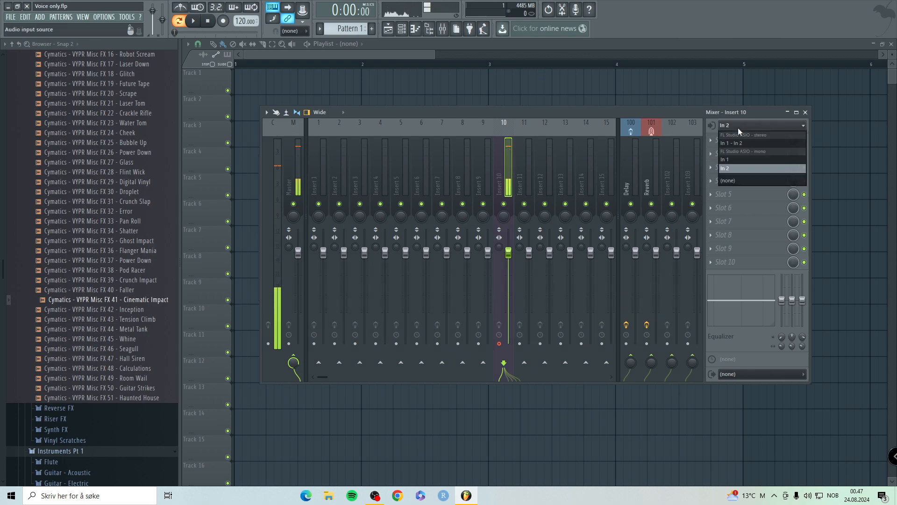
pyautogui.click(740, 128)
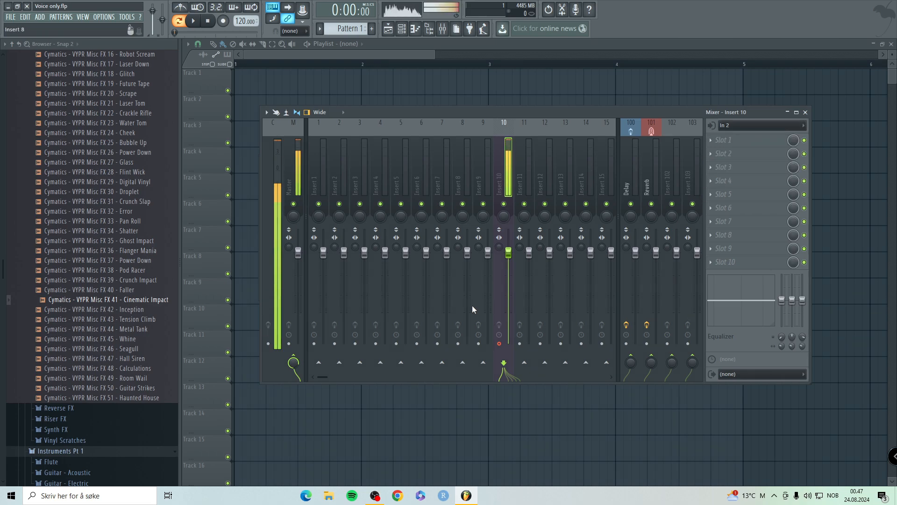
pyautogui.click(296, 360)
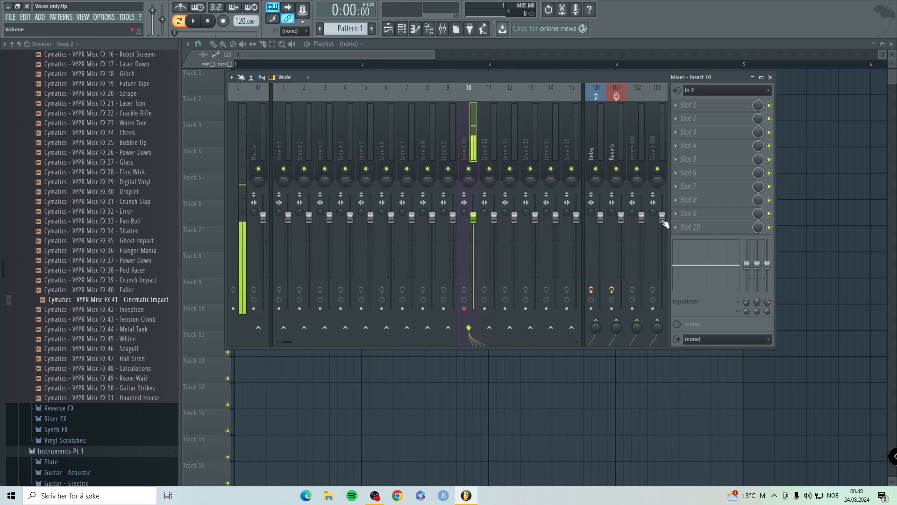
# - Load Edison into slot 10 of Insert 10 and detach its window
pyautogui.click(681, 227)
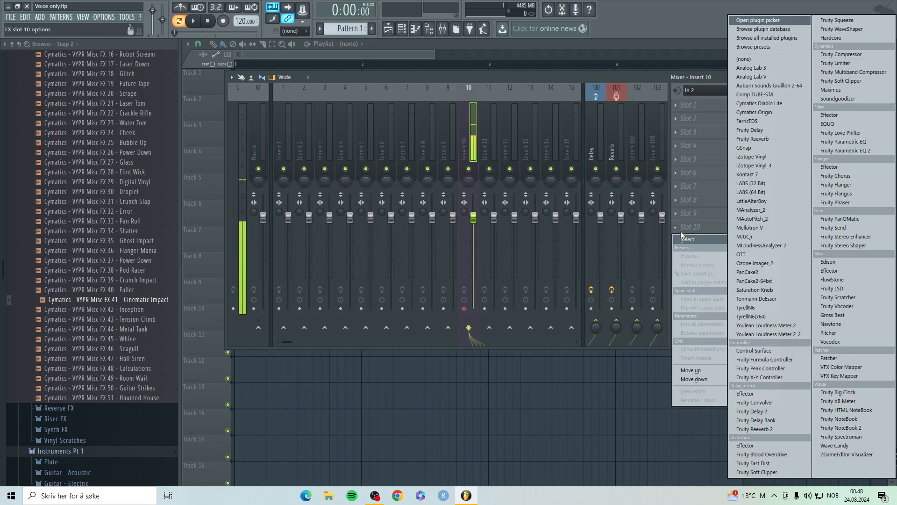
pyautogui.click(839, 262)
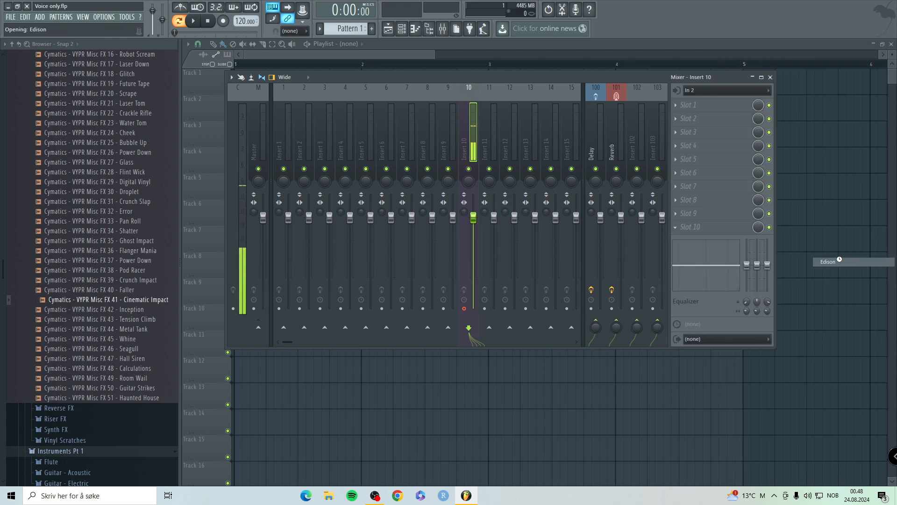
pyautogui.click(549, 84)
pyautogui.click(574, 249)
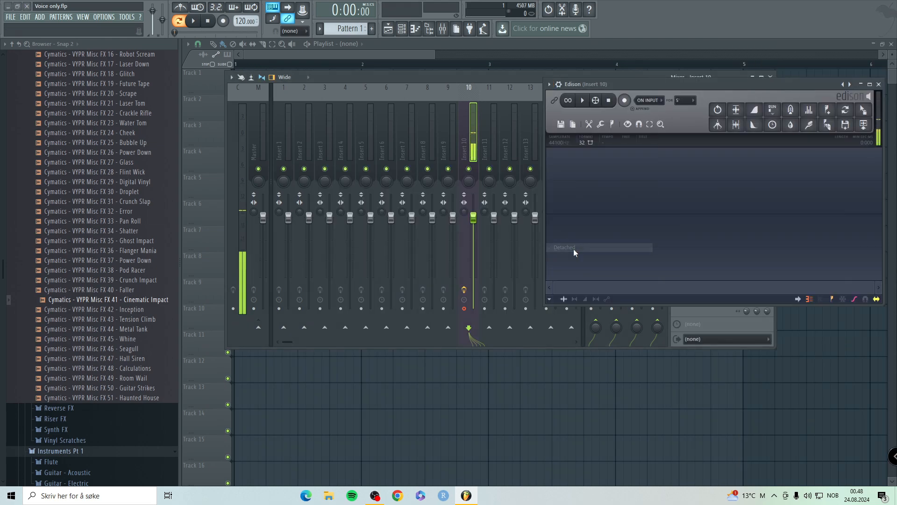
# - Open the FL Keys piano roll next to the Edison window with the chord notes in view
pyautogui.click(402, 29)
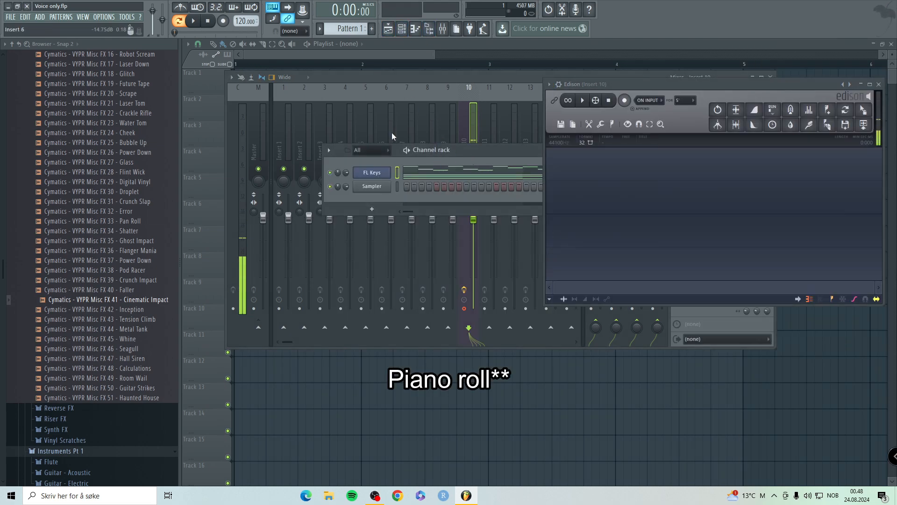
pyautogui.moveTo(454, 146); pyautogui.dragTo(380, 138)
pyautogui.click(391, 163)
pyautogui.scroll(-3, 286, 275)
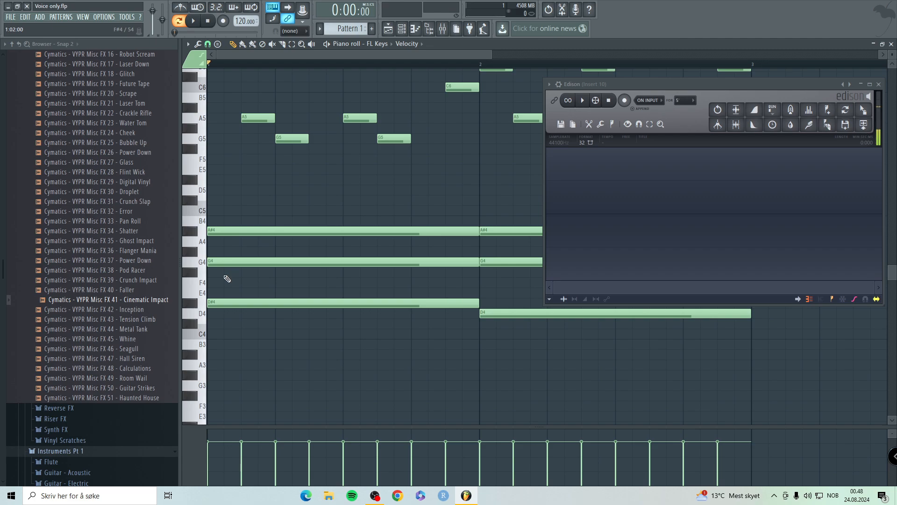
# - Record sung chord notes in Edison, sounding D#4 and G4 on the piano keys as pitch references
pyautogui.click(191, 302)
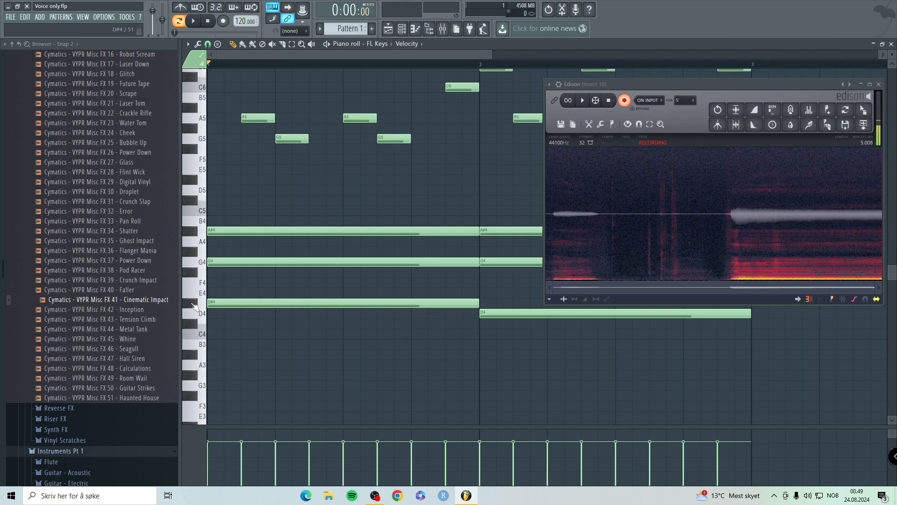
pyautogui.click(194, 261)
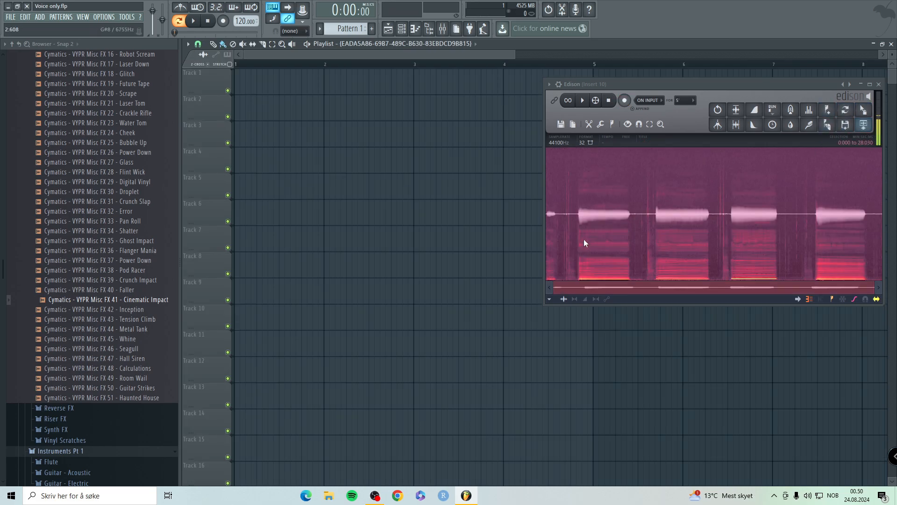
# - Place the Edison recording on the playlist and cut it into single sung notes stacked on separate tracks from bar 1
pyautogui.click(864, 110)
pyautogui.click(237, 82)
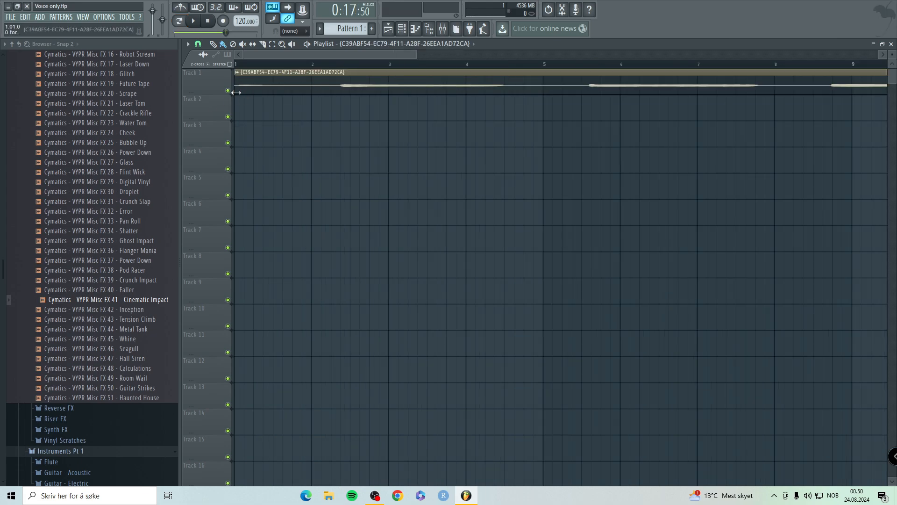
pyautogui.moveTo(237, 91); pyautogui.dragTo(341, 96)
pyautogui.click(262, 44)
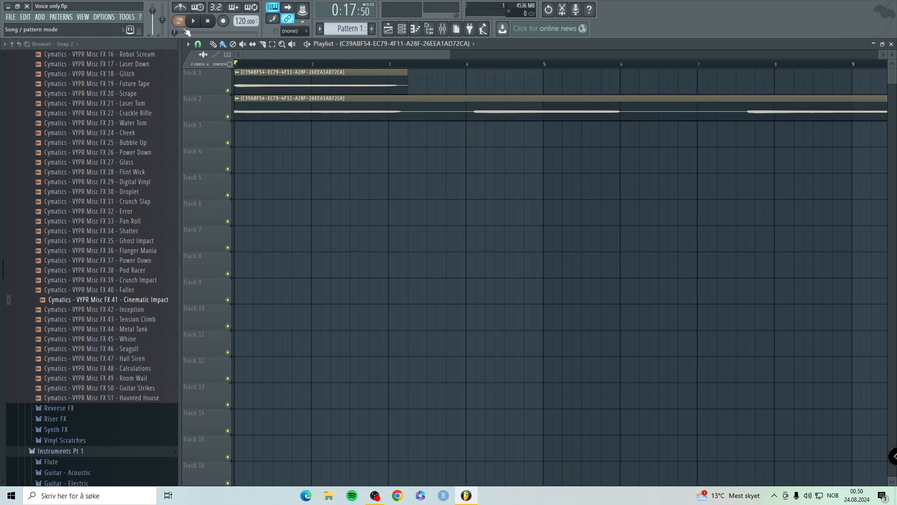
# - Switch playback to song mode and play the stacked vocal notes on Tracks 1 to 3
pyautogui.click(177, 32)
pyautogui.press('space')
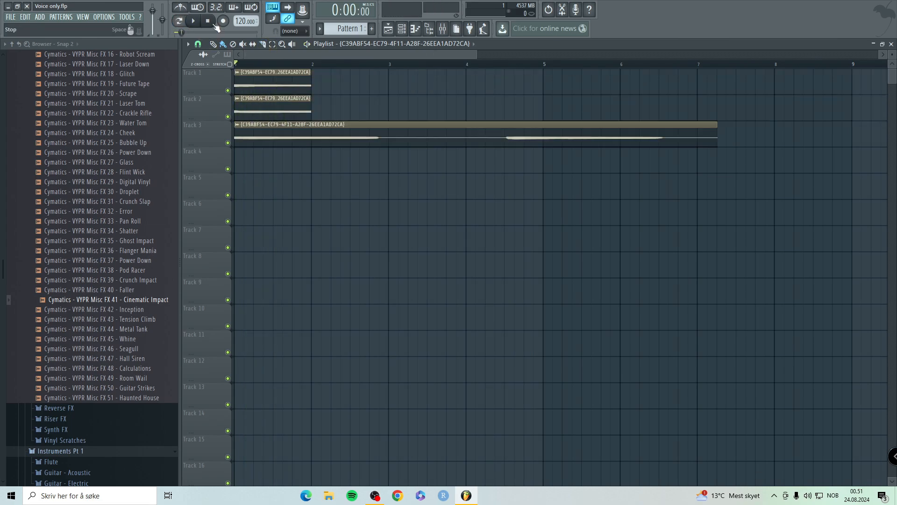
pyautogui.press('space')
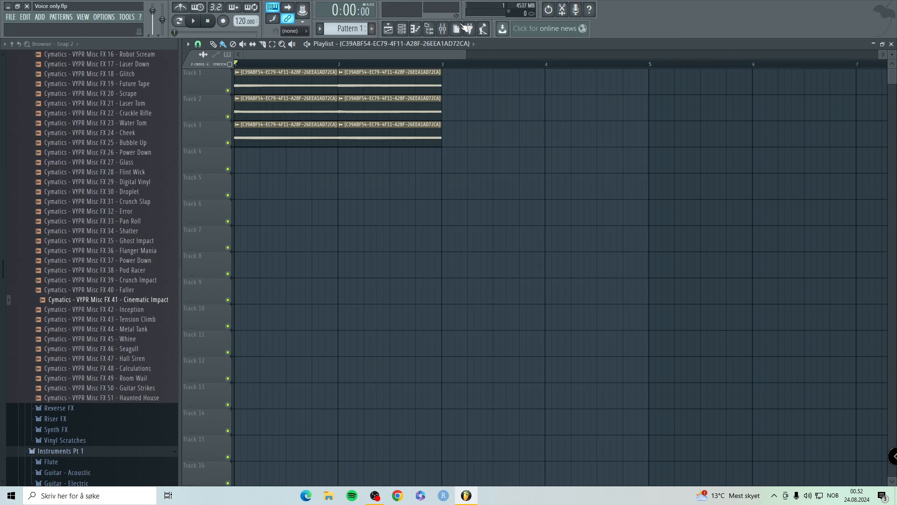
# - Audition the individually recorded note clips on Tracks 9, 7 and 11 by playing each one solo
pyautogui.click(442, 28)
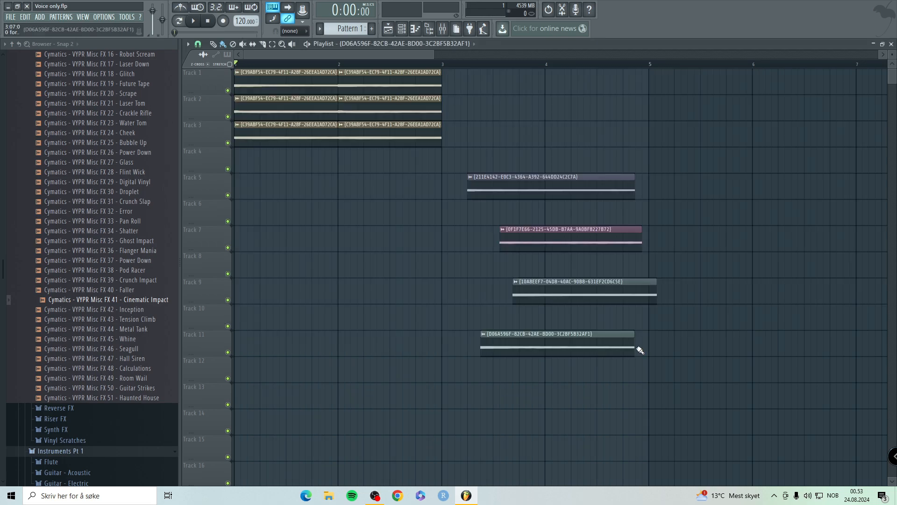
pyautogui.keyDown('alt'); pyautogui.rightClick(564, 309); pyautogui.keyUp('alt')
pyautogui.keyDown('alt'); pyautogui.rightClick(560, 291); pyautogui.keyUp('alt')
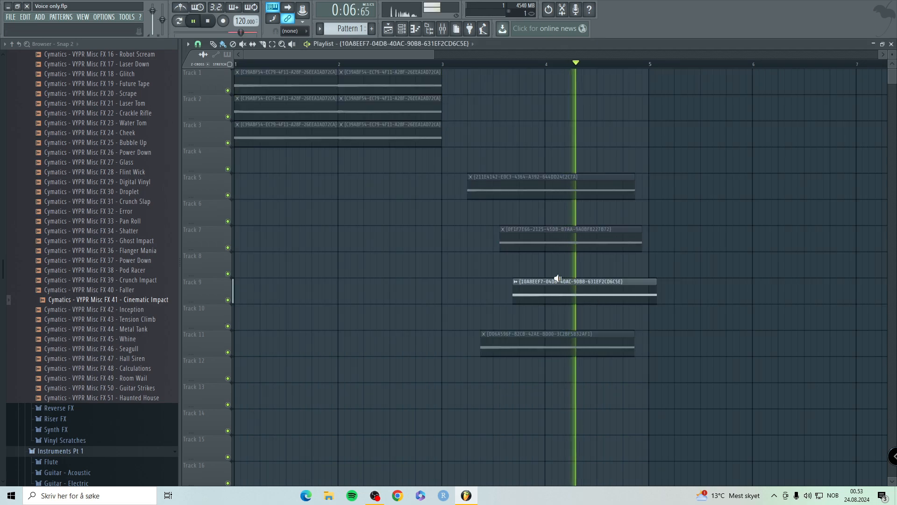
pyautogui.keyDown('alt'); pyautogui.rightClick(566, 238); pyautogui.keyUp('alt')
pyautogui.keyDown('alt'); pyautogui.rightClick(547, 334); pyautogui.keyUp('alt')
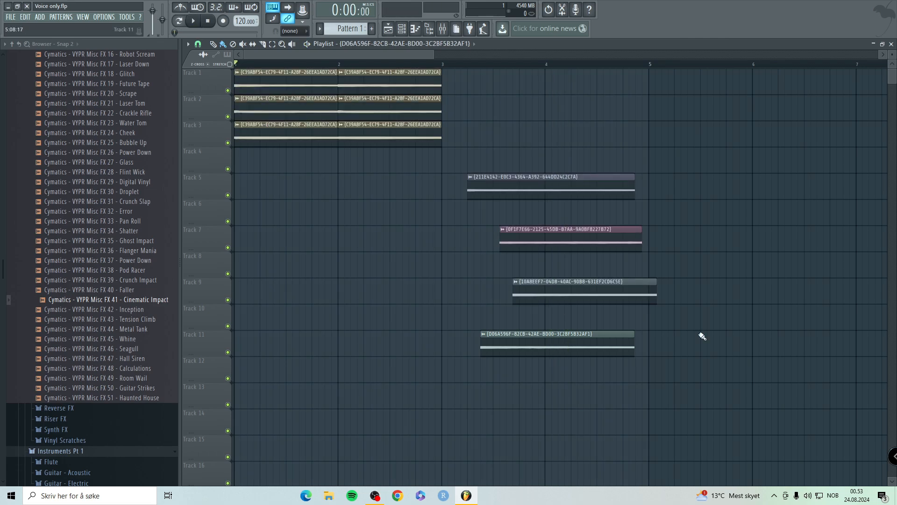
# - Delete the two old chord note clips from playlist Track 3
pyautogui.rightClick(300, 140)
pyautogui.rightClick(412, 140)
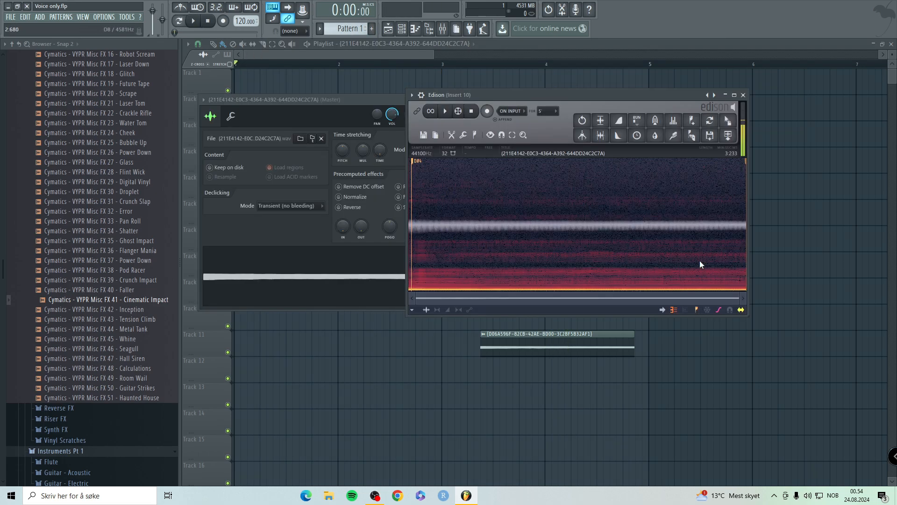
# - Select a short stretch of repeating wave cycles near 0.56 s of the sung note sample in Edison
pyautogui.scroll(5, 459, 233)
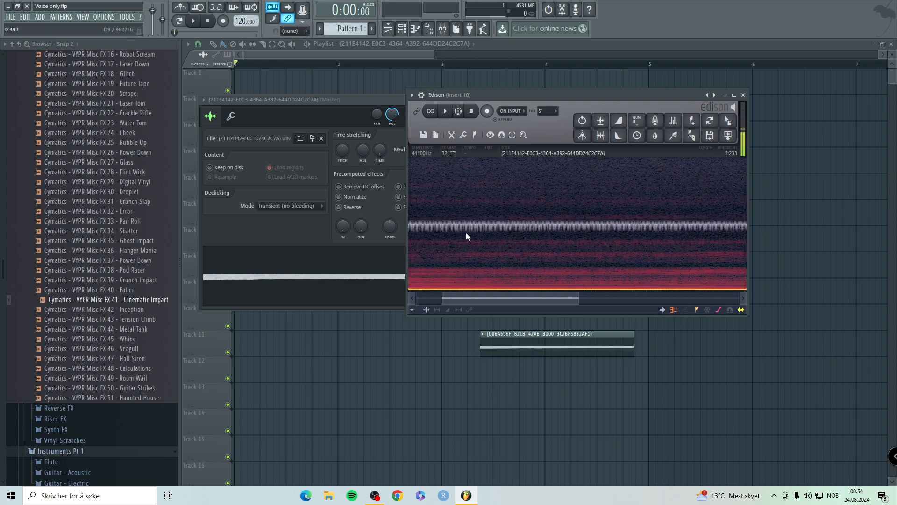
pyautogui.scroll(2, 486, 235)
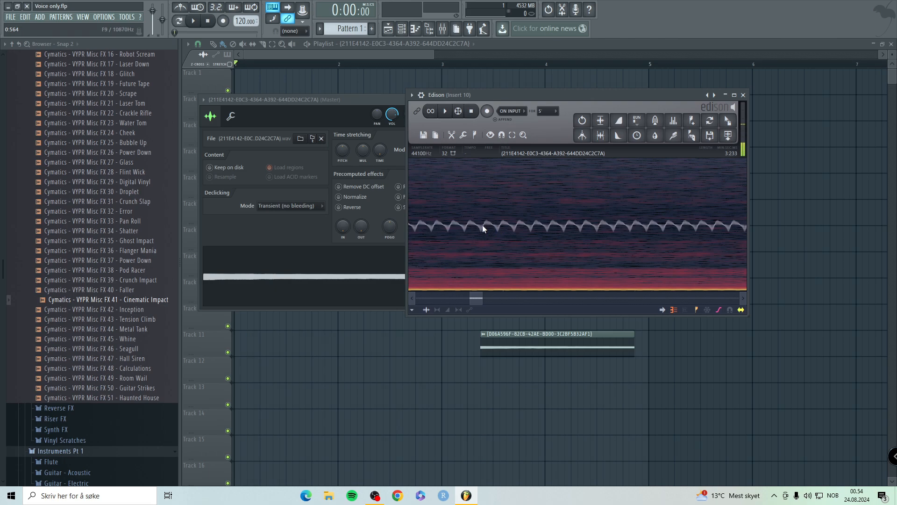
pyautogui.moveTo(482, 226); pyautogui.dragTo(516, 234)
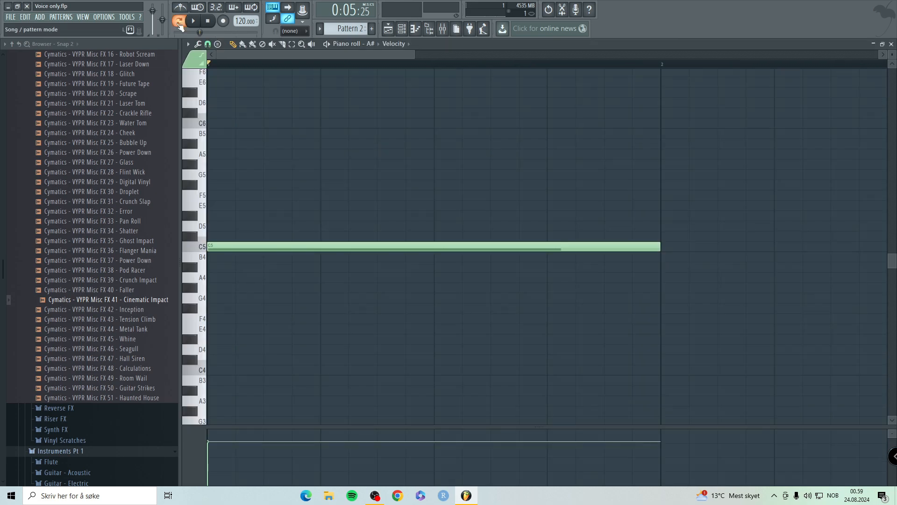
# - Play Pattern 2 and Pattern 3 in pattern mode to compare the two chords built from the voice samples
pyautogui.press('space')
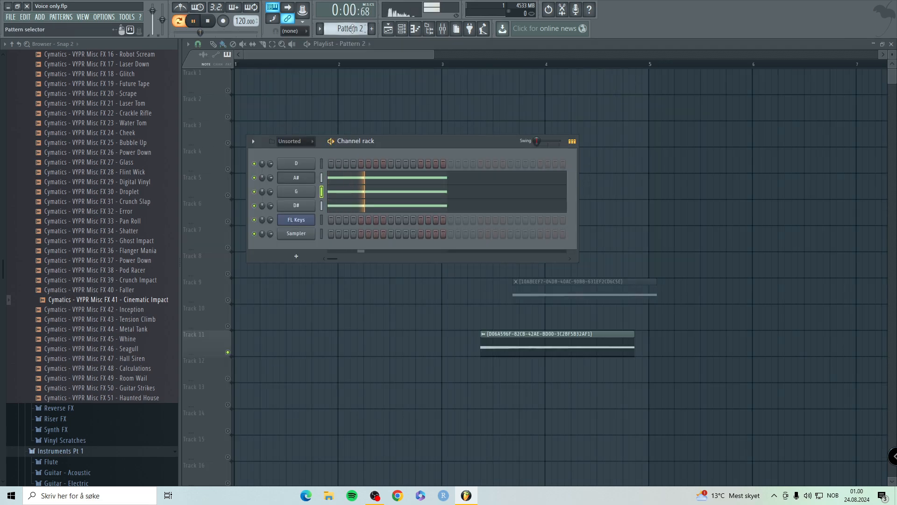
pyautogui.scroll(1, 353, 28)
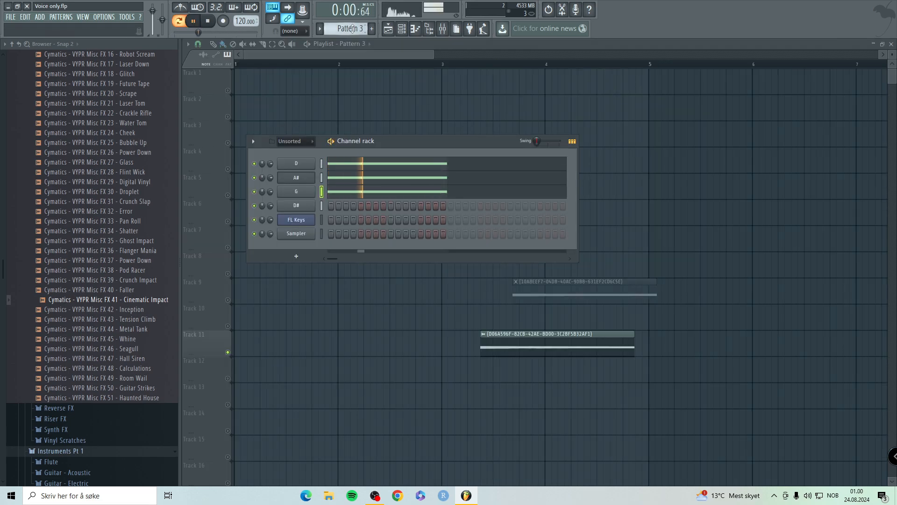
pyautogui.scroll(-1, 353, 29)
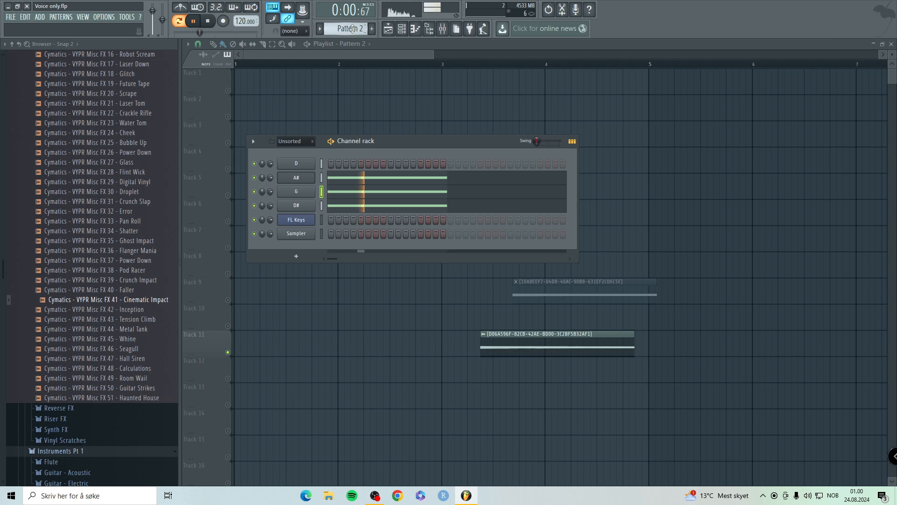
pyautogui.press('space')
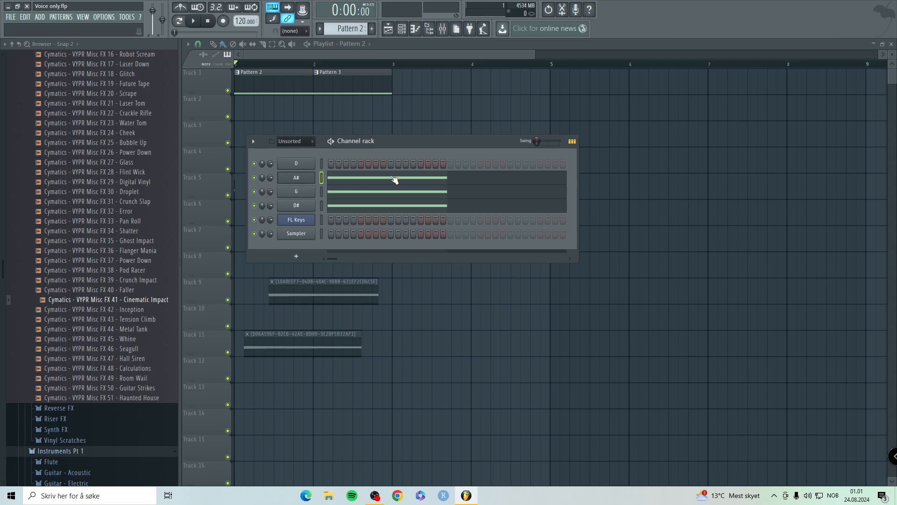
# - Enable the D channel's volume envelope with full hold and zero attack, decay and sustain, and test it in playback
pyautogui.click(303, 165)
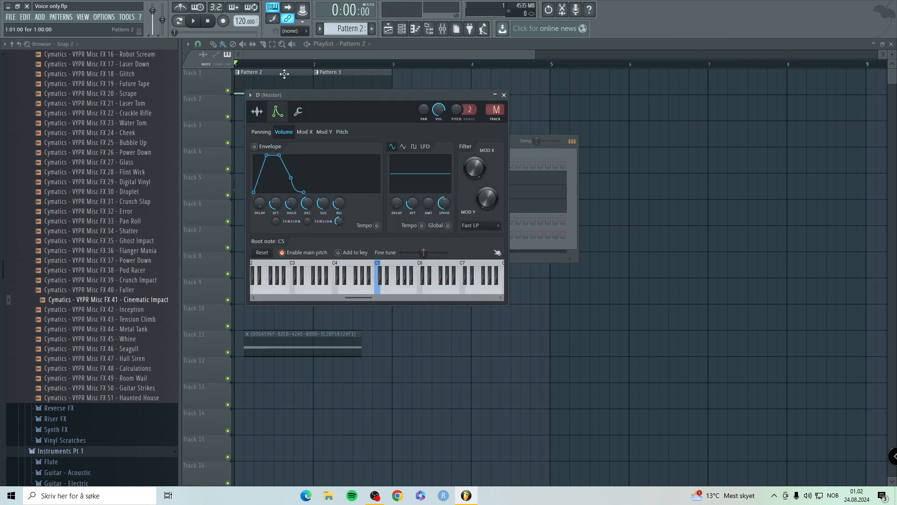
pyautogui.moveTo(289, 205); pyautogui.dragTo(308, 208)
pyautogui.press('space')
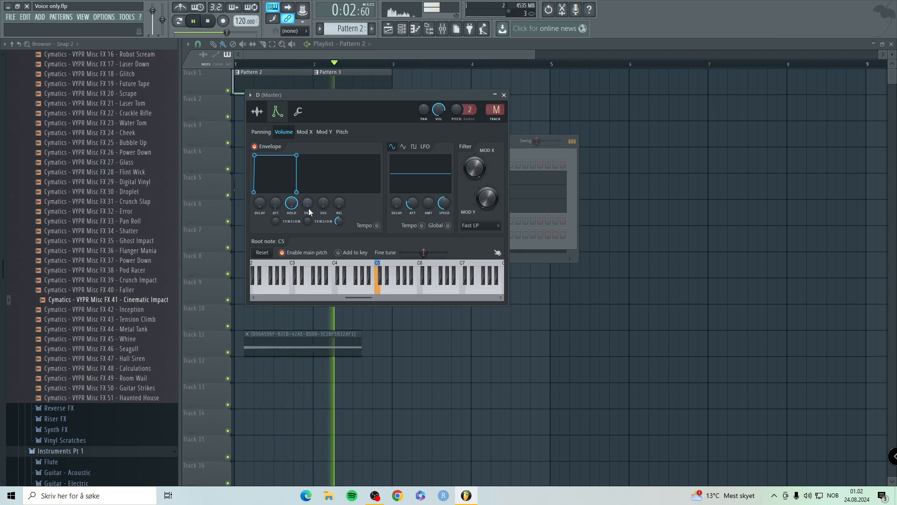
pyautogui.press('space')
pyautogui.click(526, 147)
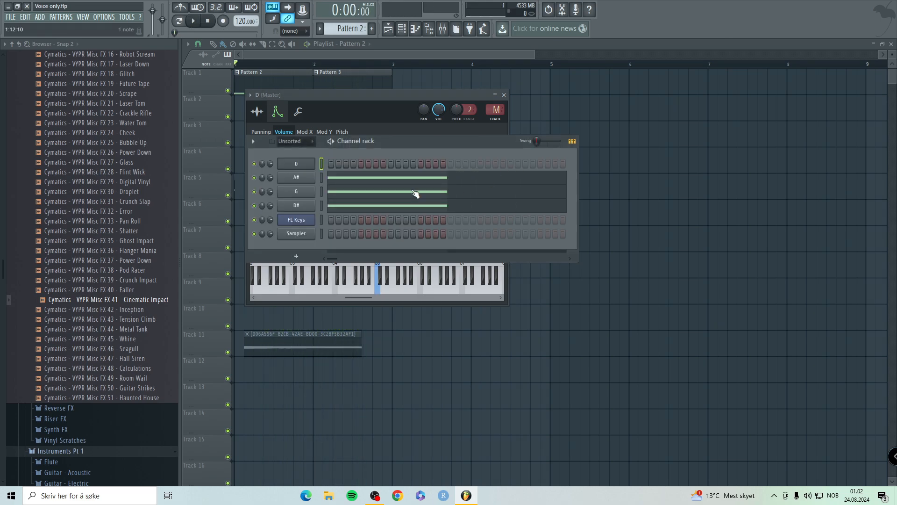
# - Apply the same full-hold volume envelope with zero attack to the A# and D# channels and play the patterns
pyautogui.click(299, 180)
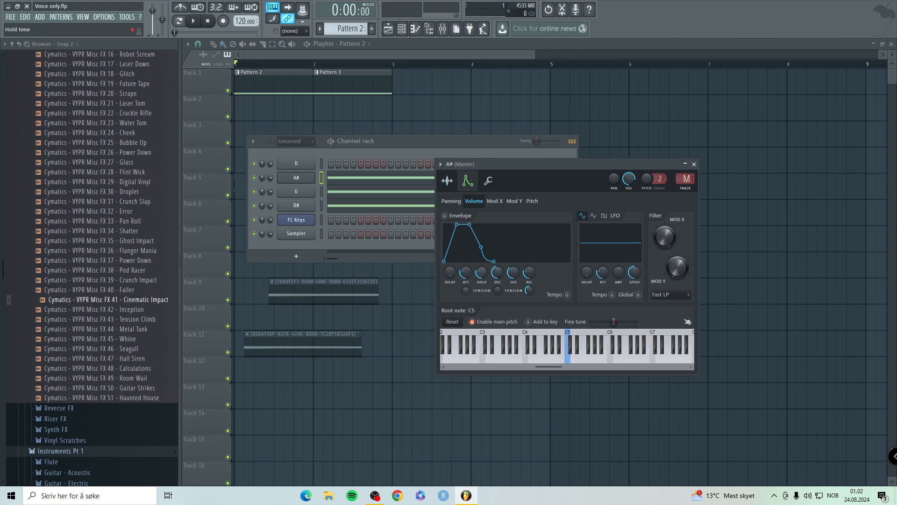
pyautogui.click(297, 205)
pyautogui.press('space')
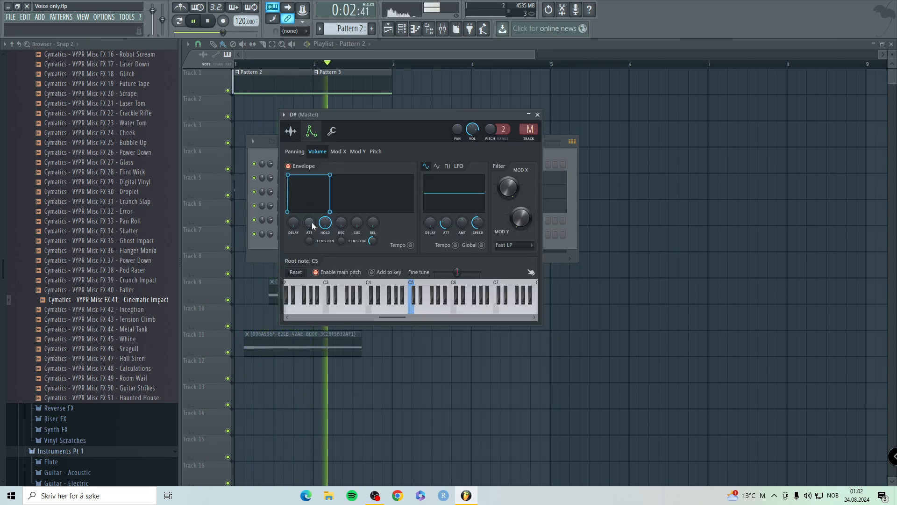
# - Check the A# channel's note of Pattern 2 in the piano roll
pyautogui.doubleClick(291, 83)
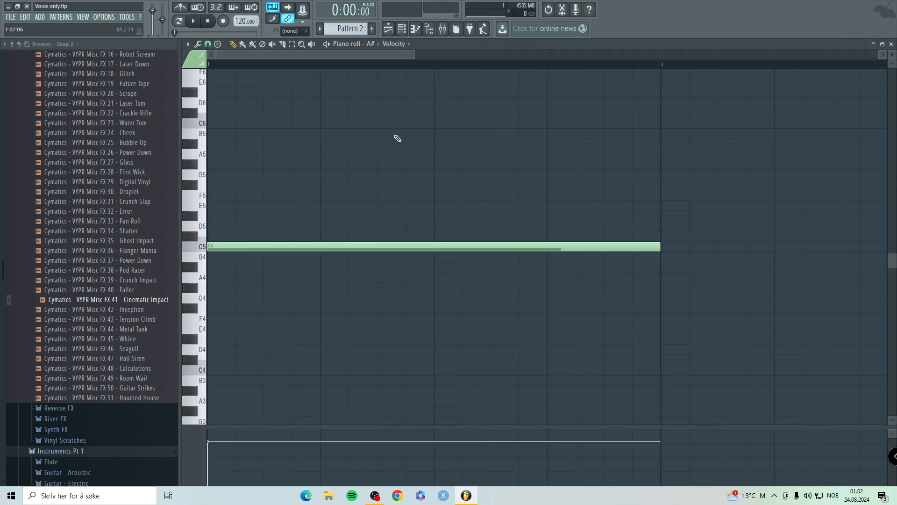
pyautogui.click(891, 43)
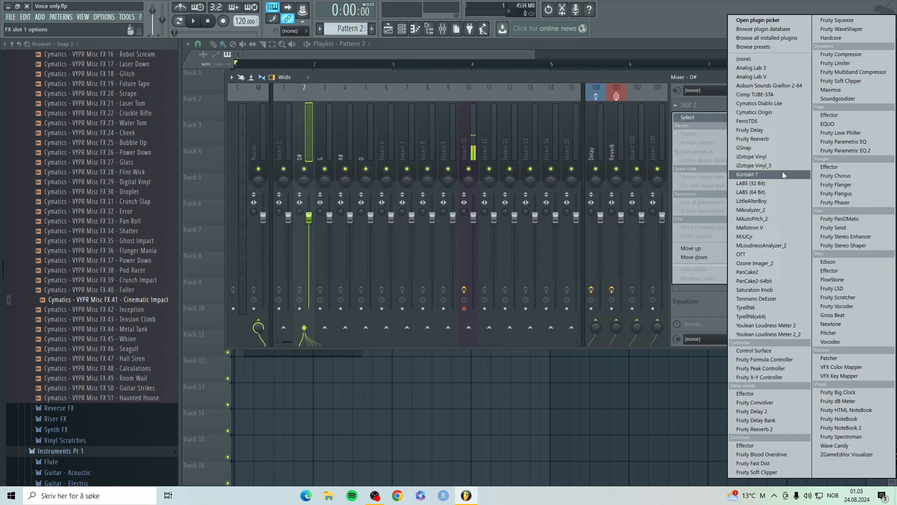
# - Load MAutoPitch_2 into slot 1 of the D# mixer track, limit its scale to D#, and set depth and speed to 100%
pyautogui.click(760, 220)
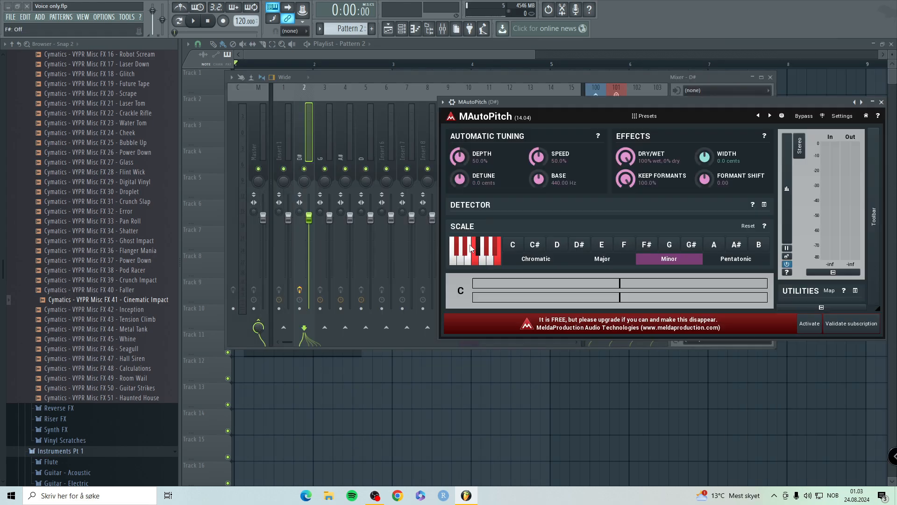
pyautogui.click(463, 253)
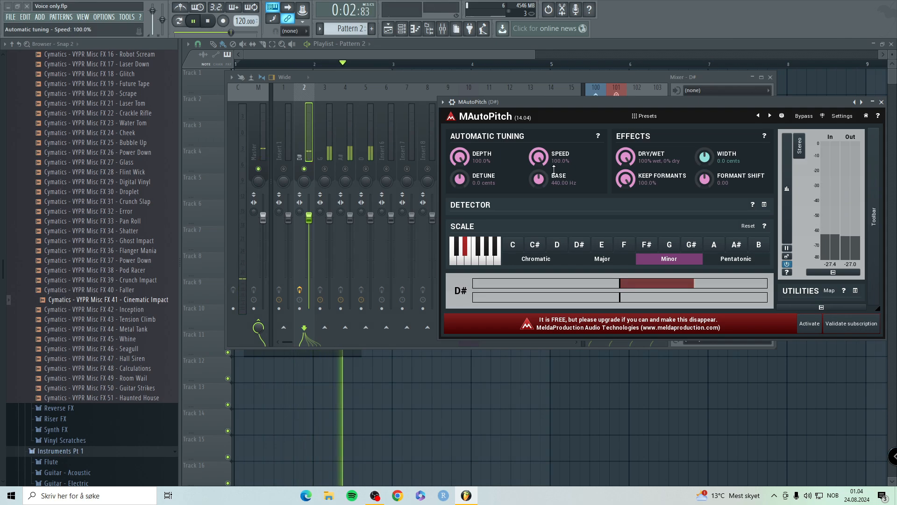
pyautogui.click(209, 21)
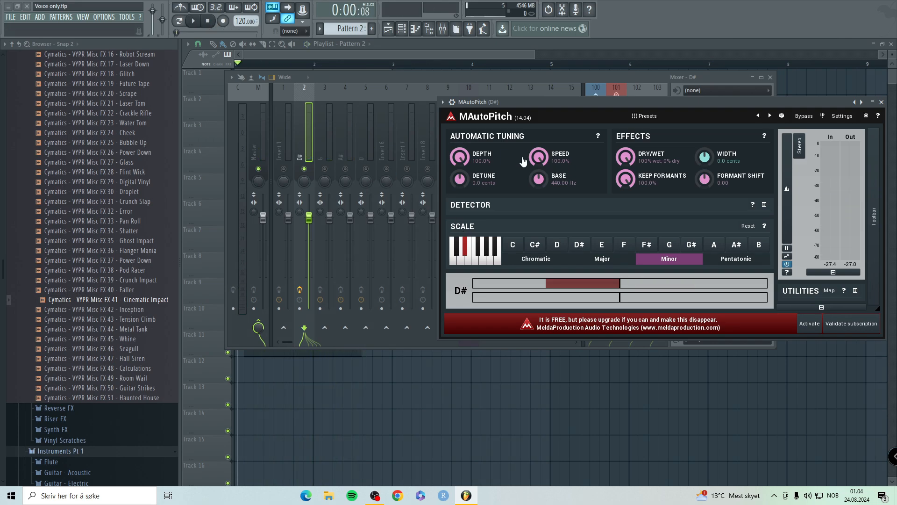
pyautogui.moveTo(735, 97); pyautogui.dragTo(754, 218)
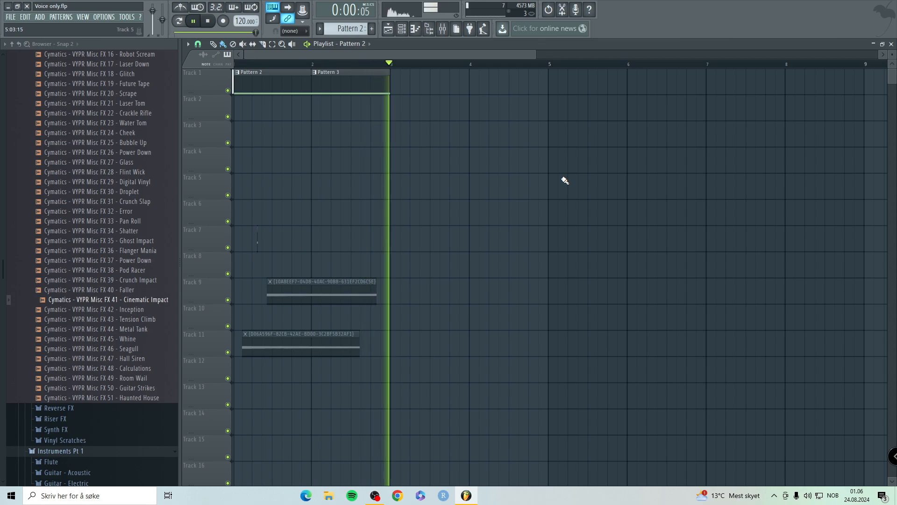
# - Export the two-pattern loop as the audio file Voice only, place it at bar 1 of Track 4, and play that track solo
pyautogui.press('space')
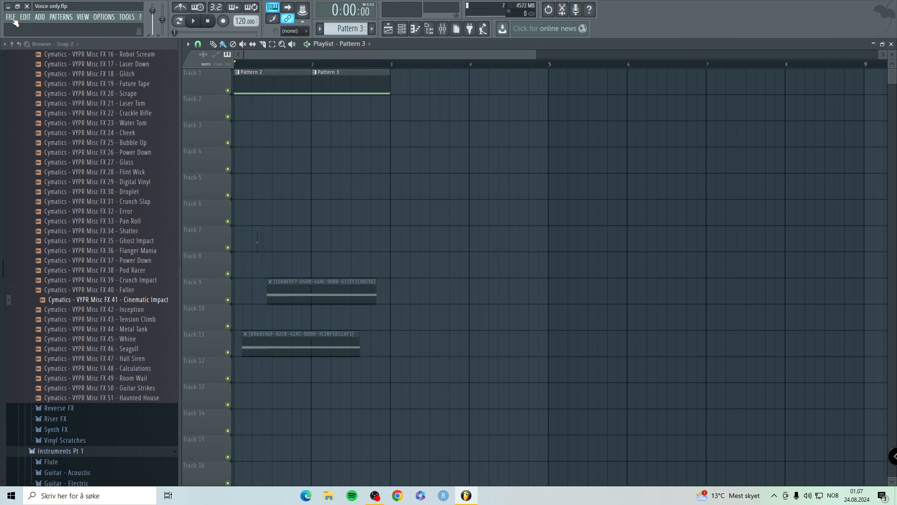
pyautogui.click(12, 18)
pyautogui.moveTo(24, 38)
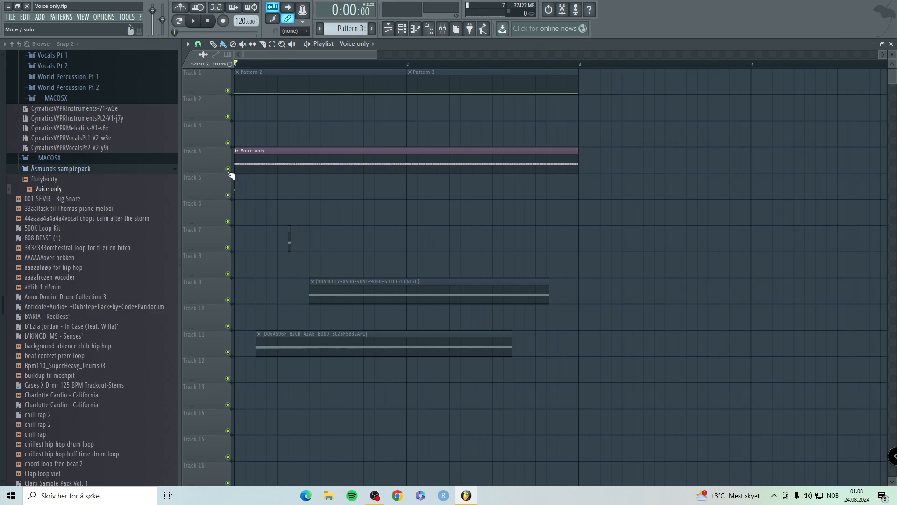
pyautogui.press('space')
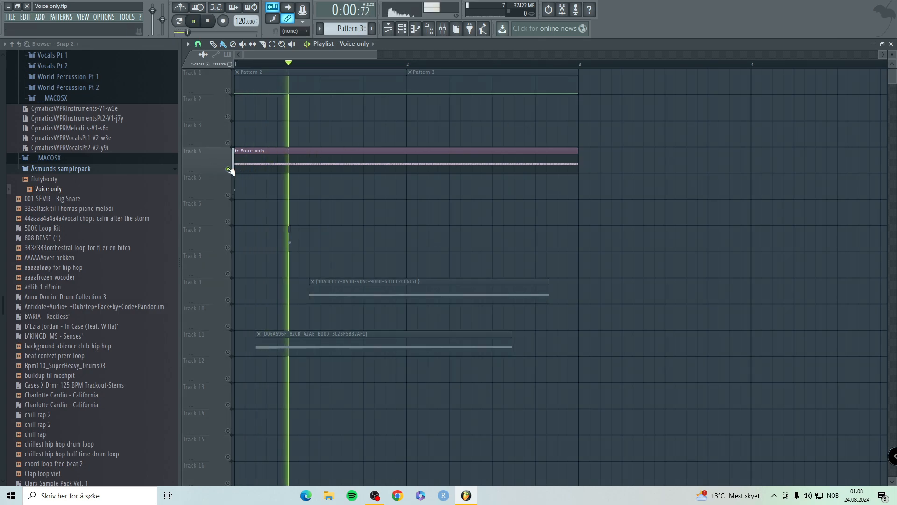
# - Load MJUCjr into slot 1 of the Voice only mixer track, set Compress to 22.8, and raise the make-up gain
pyautogui.press('F9')
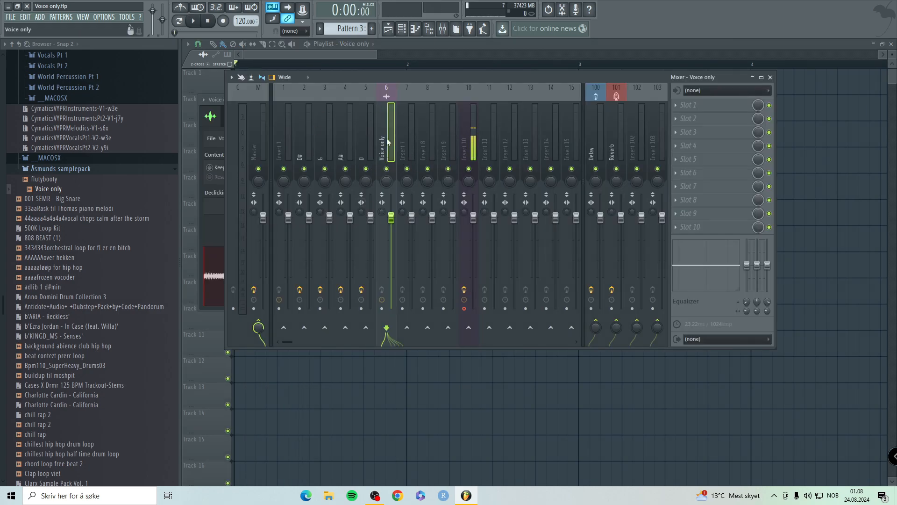
pyautogui.click(691, 105)
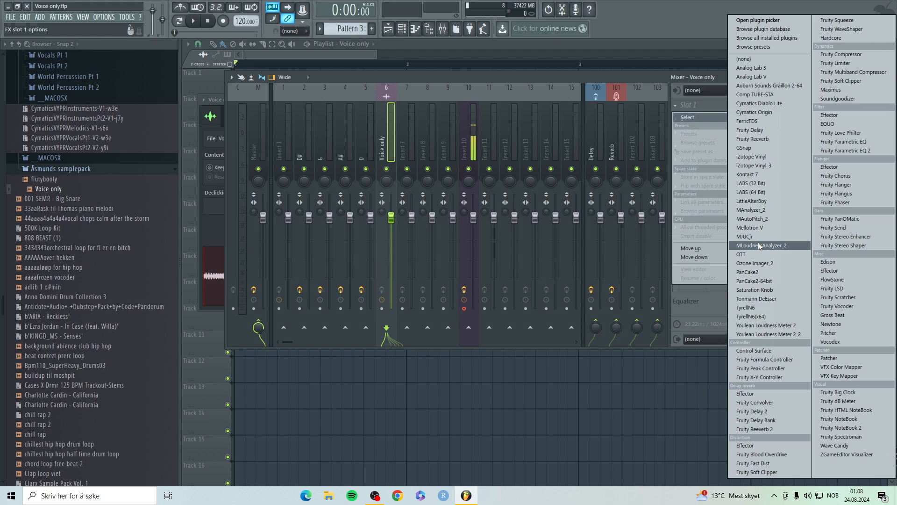
pyautogui.click(747, 236)
pyautogui.press('space')
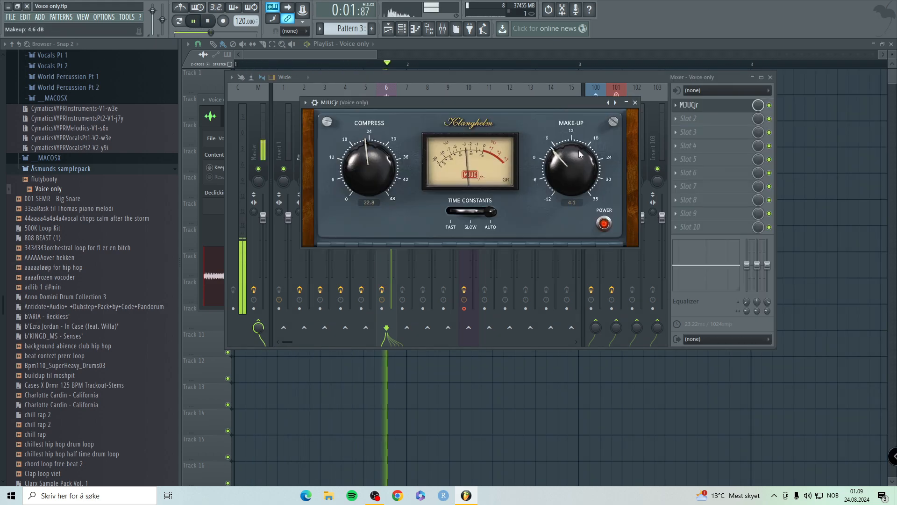
pyautogui.moveTo(579, 153); pyautogui.dragTo(578, 137)
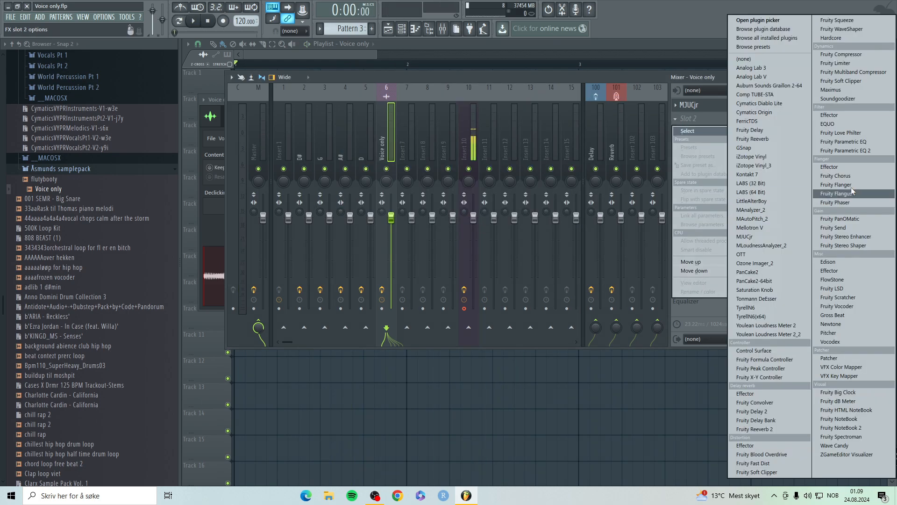
# - Load Fruity Parametric EQ 2 into slot 2 of the Voice only track and make band 1 a high pass near band 2's frequency
pyautogui.click(844, 151)
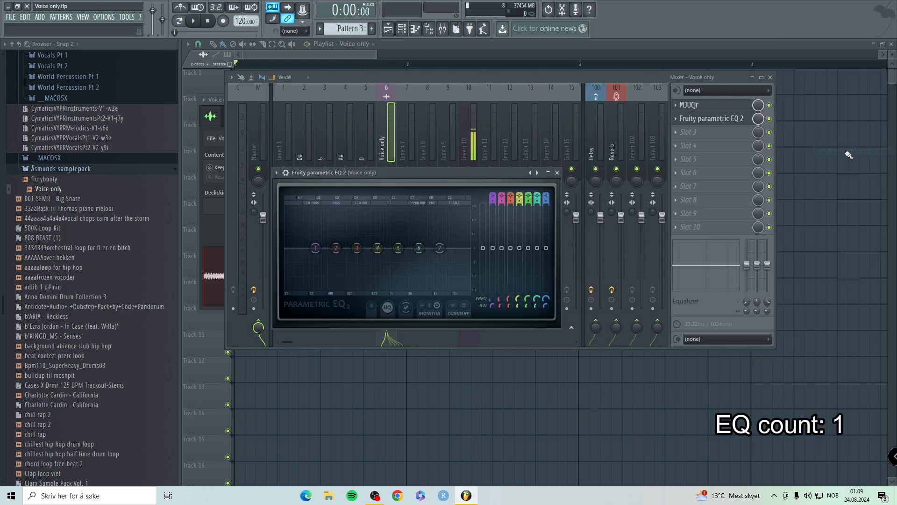
pyautogui.rightClick(315, 247)
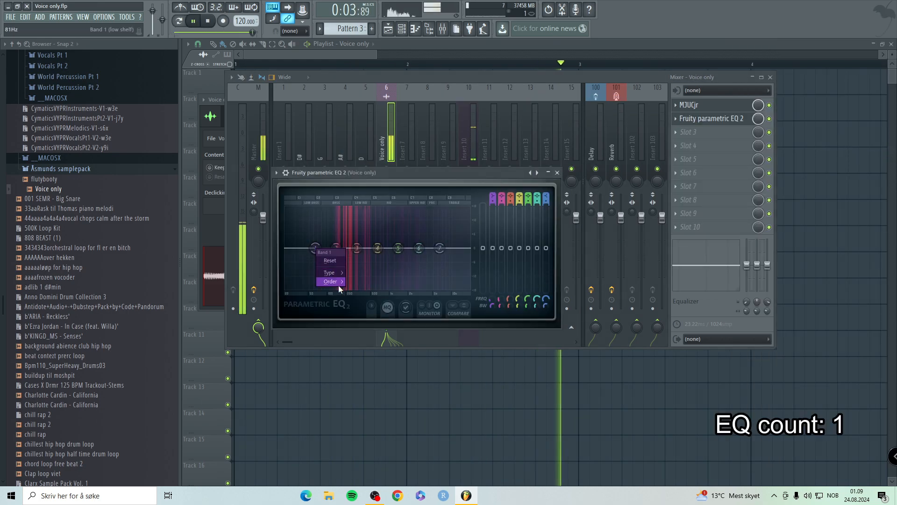
pyautogui.click(362, 282)
pyautogui.rightClick(315, 247)
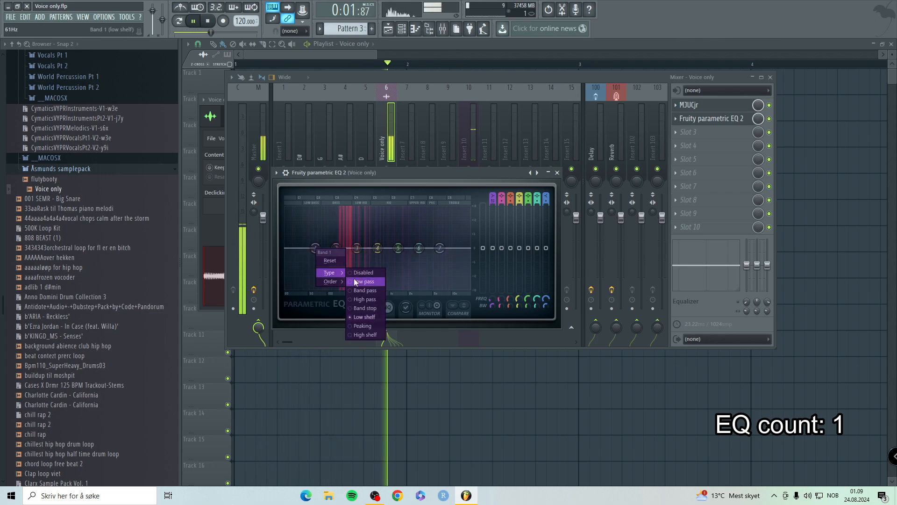
pyautogui.click(366, 299)
pyautogui.moveTo(316, 249); pyautogui.dragTo(344, 251)
pyautogui.press('space')
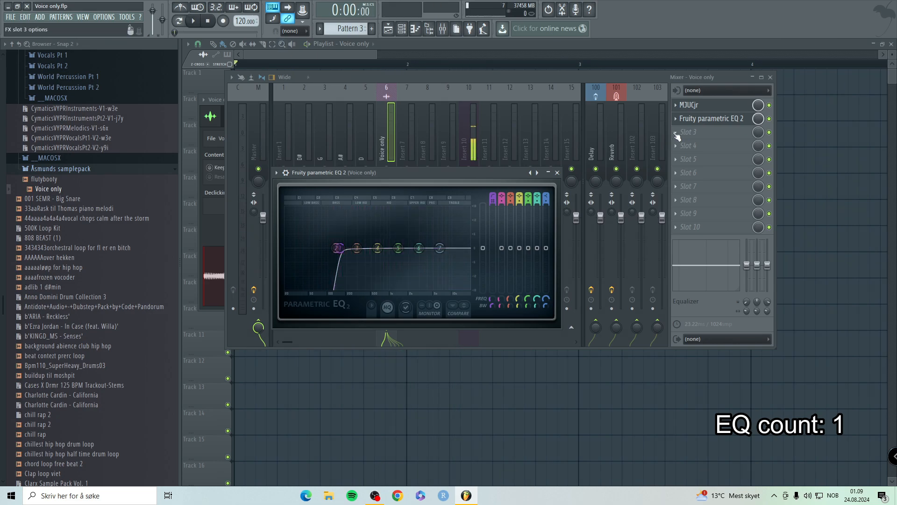
# - Load OTT into slot 3 of the Voice only track and set its Depth to 39% during playback
pyautogui.click(677, 134)
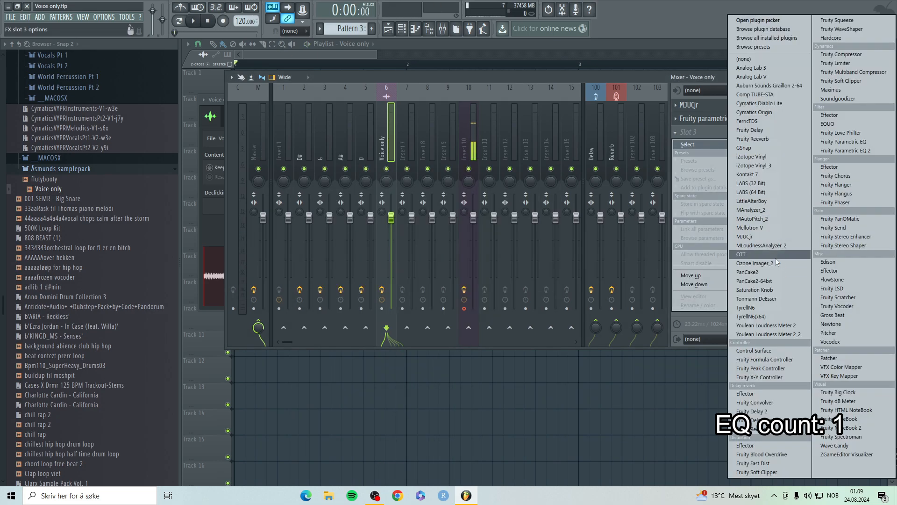
pyautogui.click(775, 257)
pyautogui.press('space')
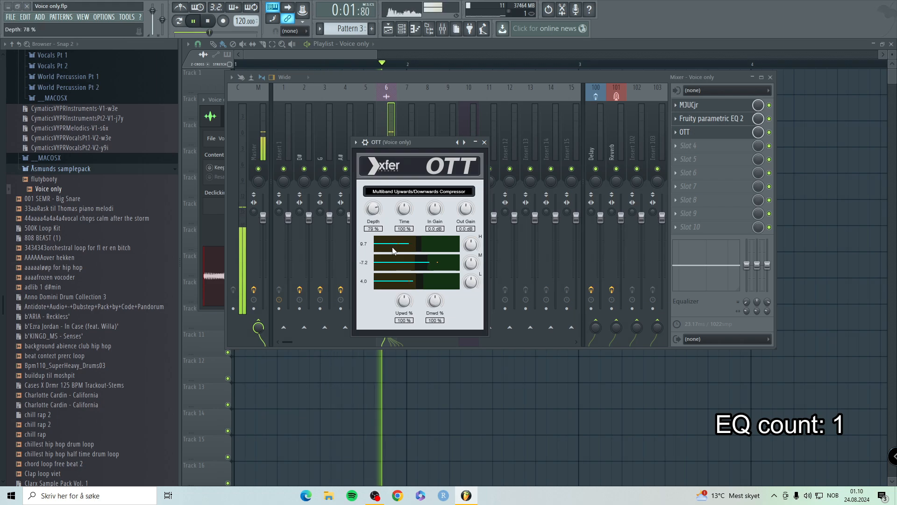
pyautogui.moveTo(393, 251); pyautogui.dragTo(404, 296)
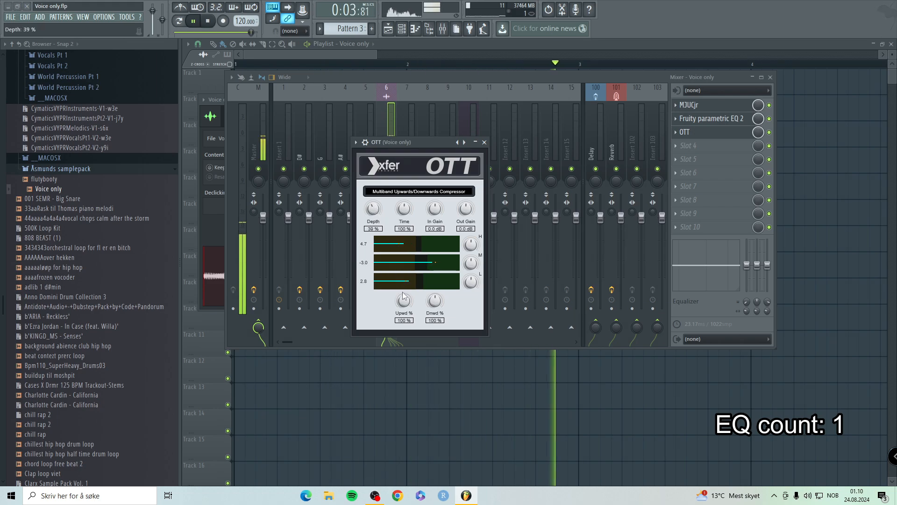
# - Load another Fruity Parametric EQ 2 into slot 4 and make a deep band 6 cut at about 3030 Hz
pyautogui.click(687, 145)
pyautogui.click(841, 151)
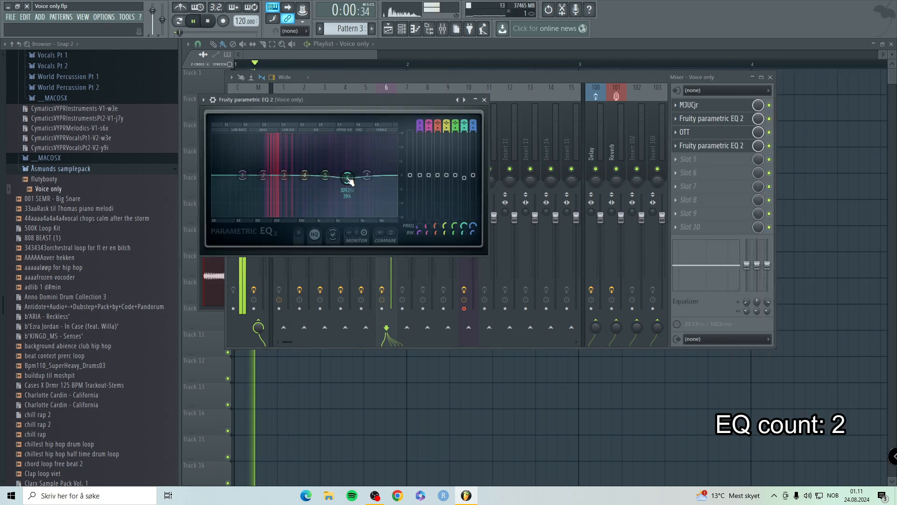
pyautogui.moveTo(348, 180); pyautogui.dragTo(350, 209)
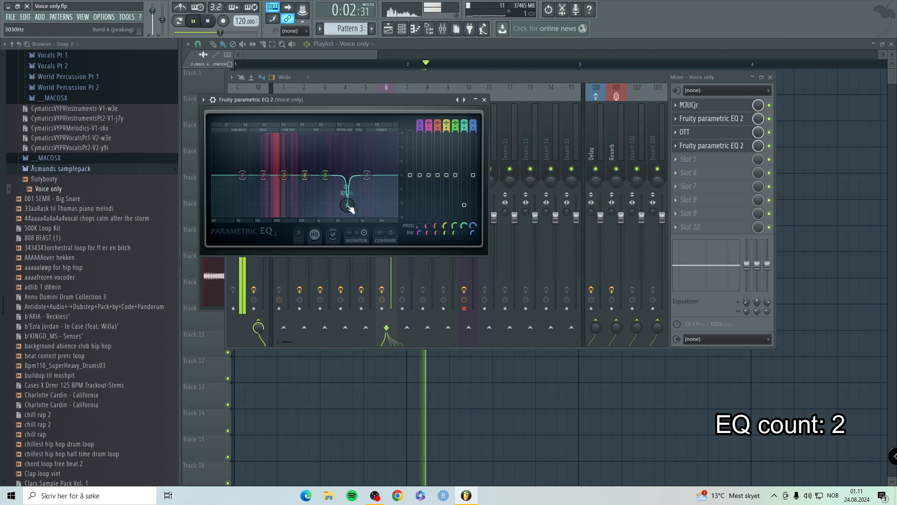
# - In the slot 4 EQ, cut band 2 to -5.8 dB at 232 Hz, cut band 3 beside it, and set band 1's high pass to 151 Hz
pyautogui.moveTo(263, 175); pyautogui.dragTo(274, 136)
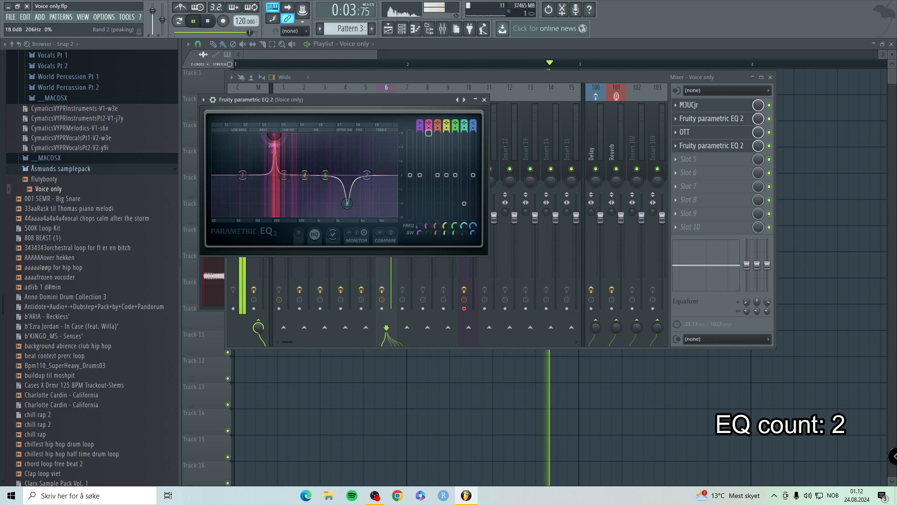
pyautogui.moveTo(274, 135); pyautogui.dragTo(277, 188)
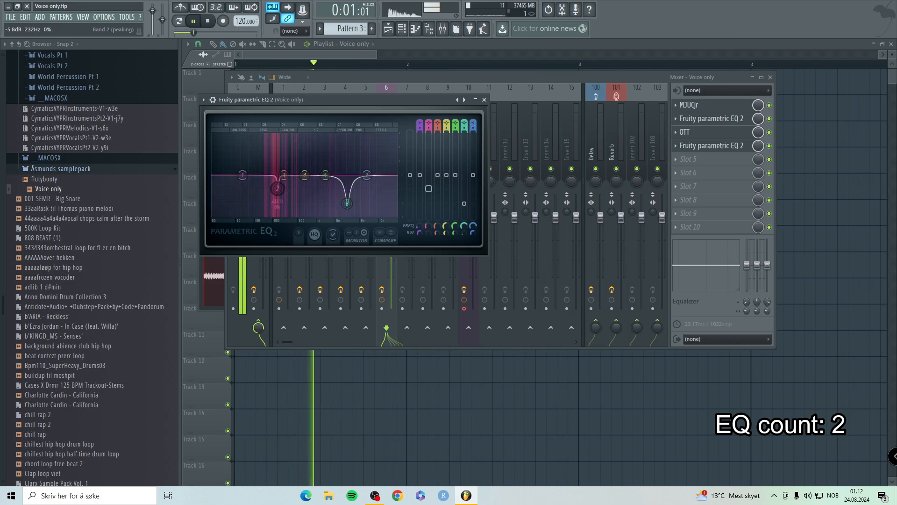
pyautogui.click(284, 175)
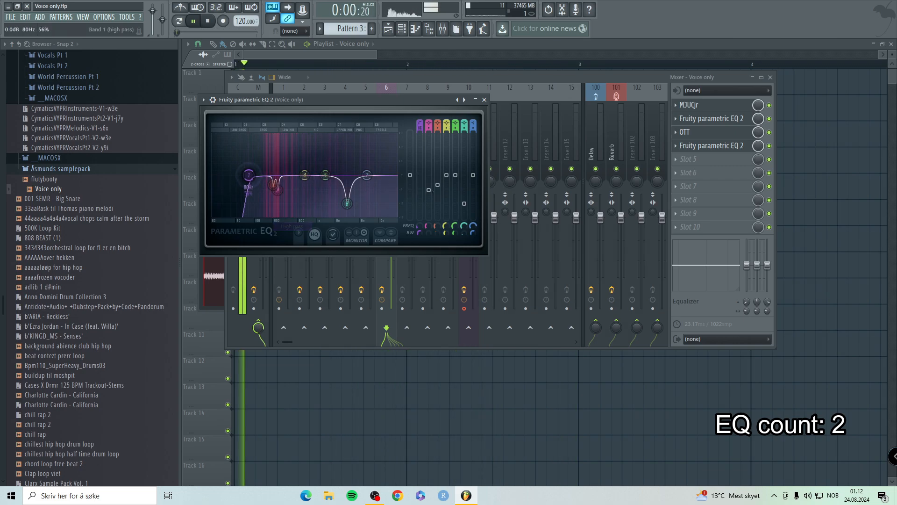
pyautogui.moveTo(248, 174); pyautogui.dragTo(266, 175)
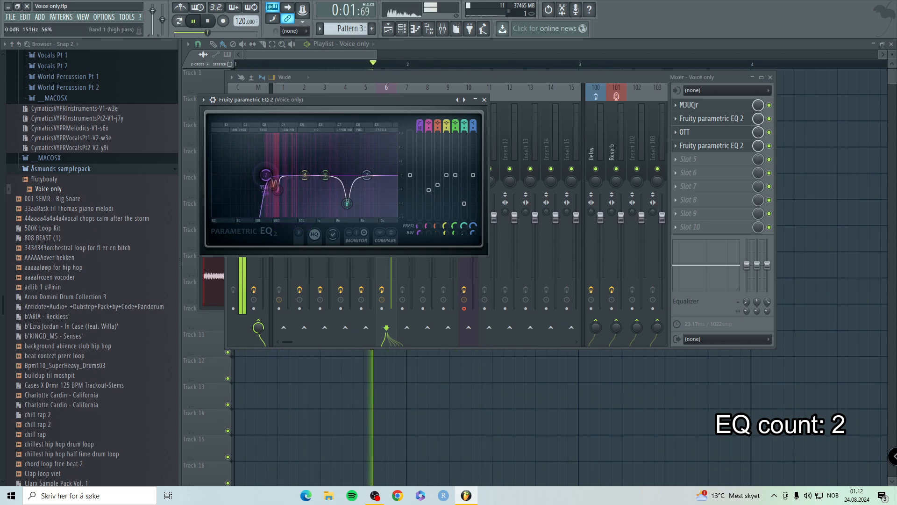
# - Boost band 4 and slightly raise band 6 in the third Fruity Parametric EQ 2, in slot 5
pyautogui.press('space')
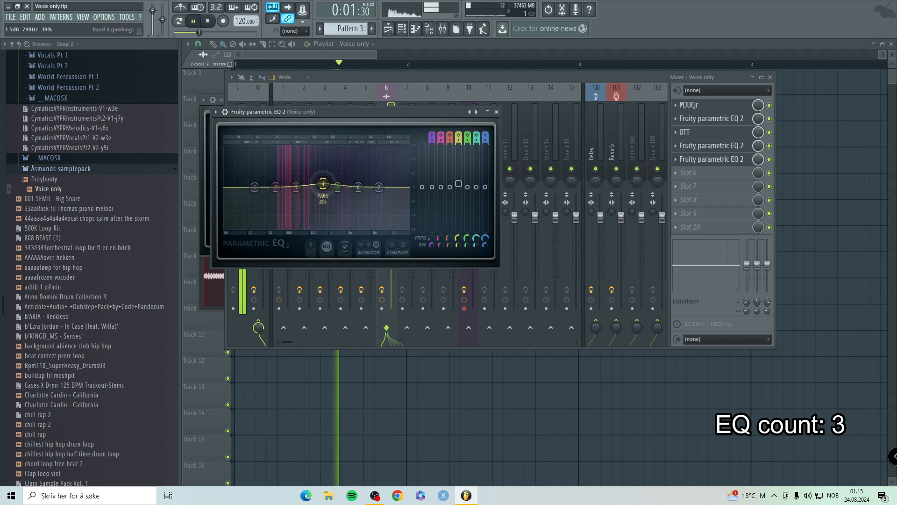
pyautogui.moveTo(322, 184); pyautogui.dragTo(330, 177)
pyautogui.moveTo(358, 187); pyautogui.dragTo(360, 181)
# - Load Effector into slot 6, choose the Crusher effect, and adjust its X and Y parameters on the pad during playback
pyautogui.click(677, 175)
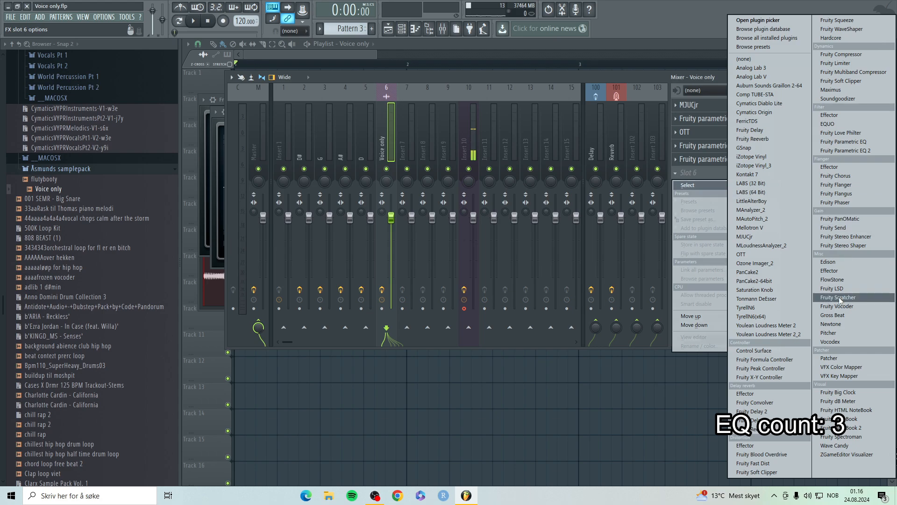
pyautogui.click(829, 271)
pyautogui.click(277, 295)
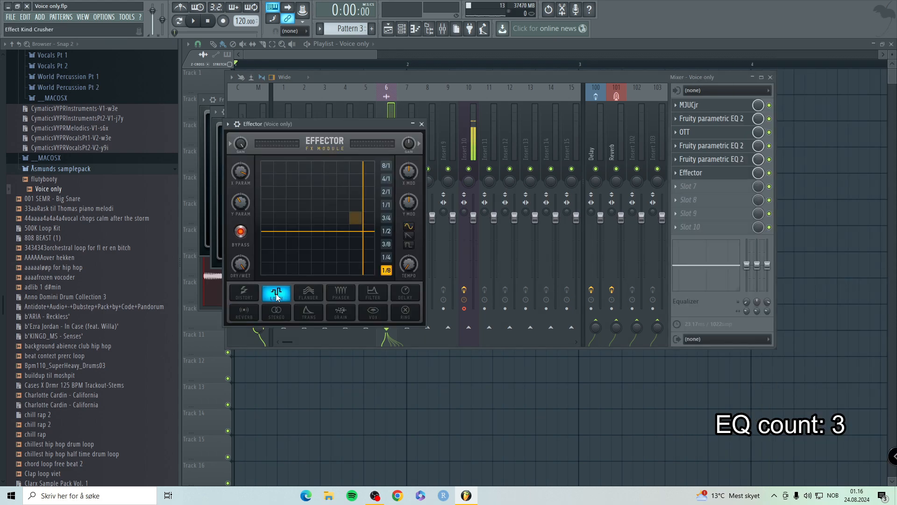
pyautogui.press('space')
pyautogui.moveTo(292, 272); pyautogui.dragTo(349, 273)
pyautogui.moveTo(304, 252)
pyautogui.mouseDown()
pyautogui.moveTo(295, 229)
pyautogui.moveTo(325, 226)
pyautogui.moveTo(290, 247)
pyautogui.moveTo(301, 263)
pyautogui.mouseUp()
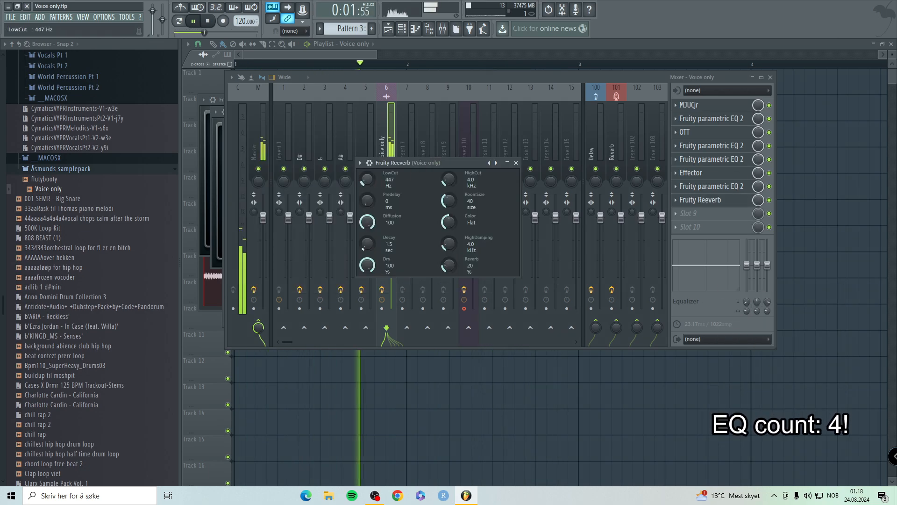
# - Set Fruity Reeverb's LowCut to 872 Hz and increase its room size, and adjust the EQ's band 7 low pass to about 4233 Hz
pyautogui.moveTo(367, 180); pyautogui.dragTo(367, 161)
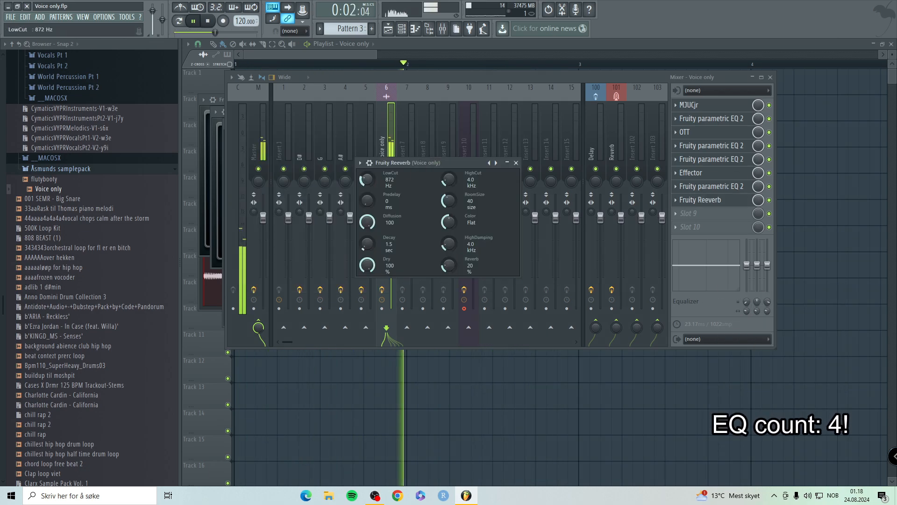
pyautogui.moveTo(449, 201); pyautogui.dragTo(449, 164)
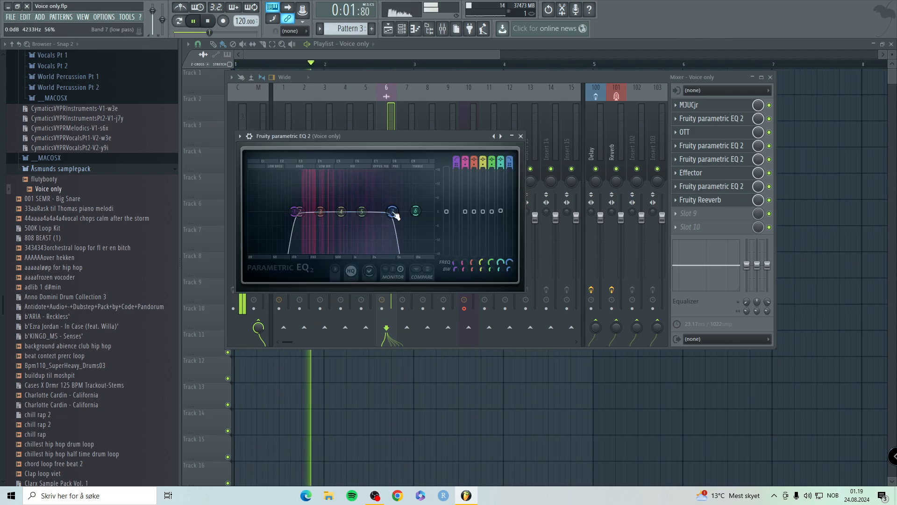
pyautogui.moveTo(391, 213); pyautogui.dragTo(394, 214)
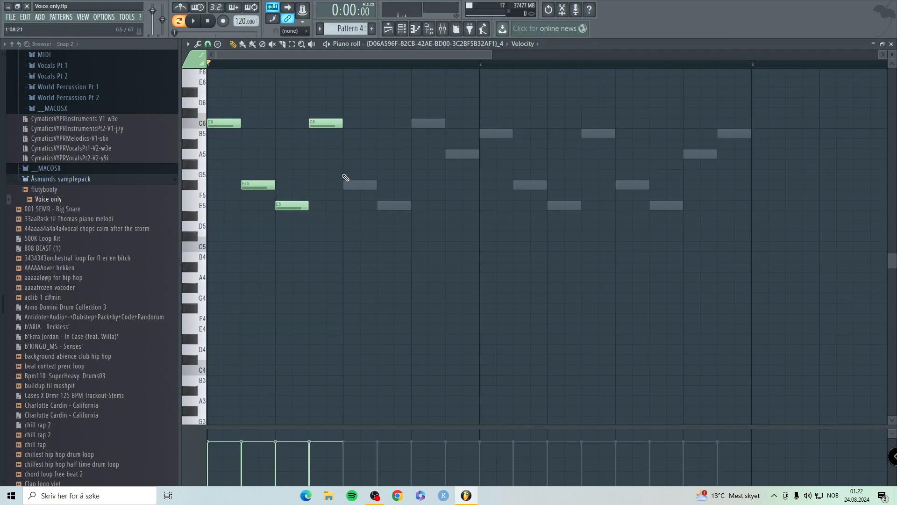
# - Continue tracing Pattern 4's ghost notes in the piano roll with F#5, E5, C6 and A5 in bar 1 and B5 and F#5 in bar 2
pyautogui.click(379, 205)
pyautogui.click(413, 122)
pyautogui.click(448, 154)
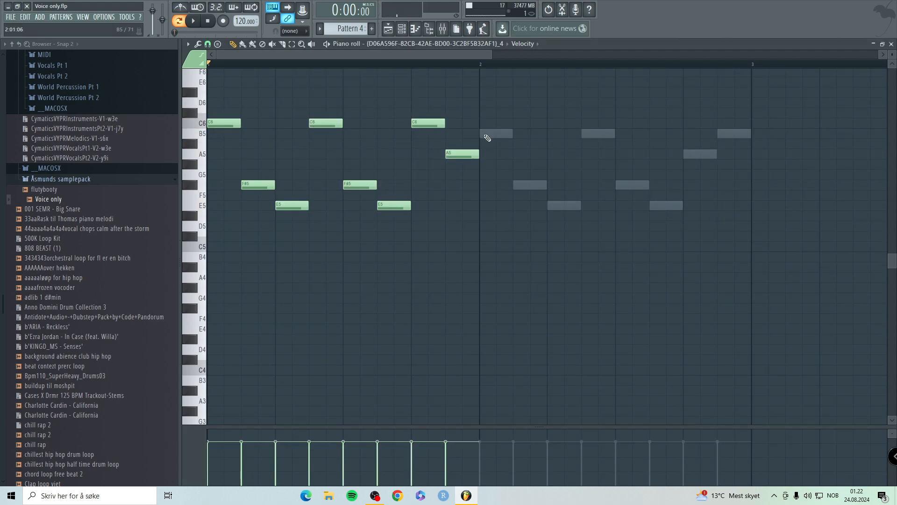
pyautogui.click(482, 133)
pyautogui.click(518, 183)
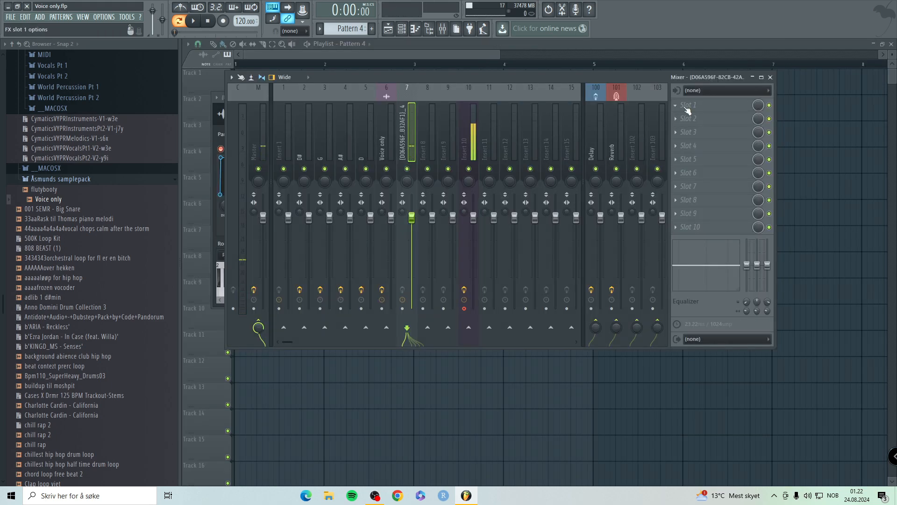
# - Load Fruity Parametric EQ 2 on mixer track 7, move it to slot 2, and shift band 1 up in frequency during playback
pyautogui.click(687, 108)
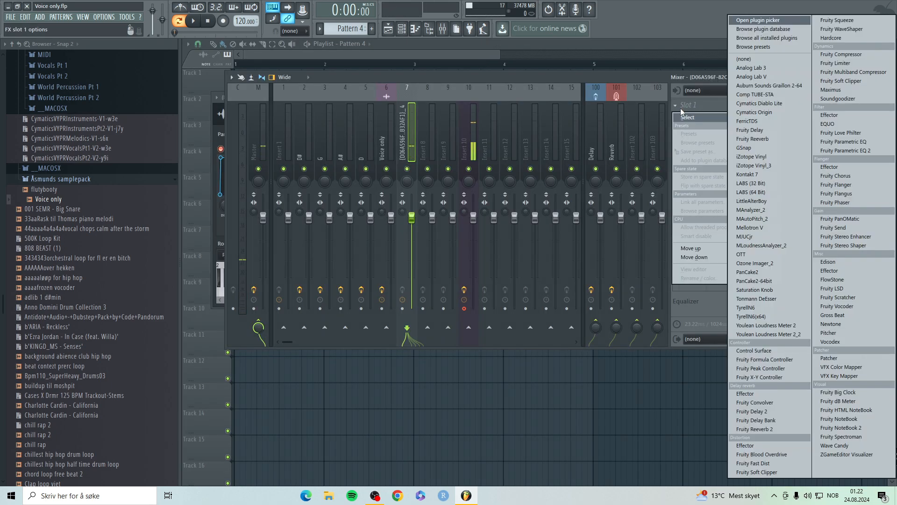
pyautogui.click(856, 154)
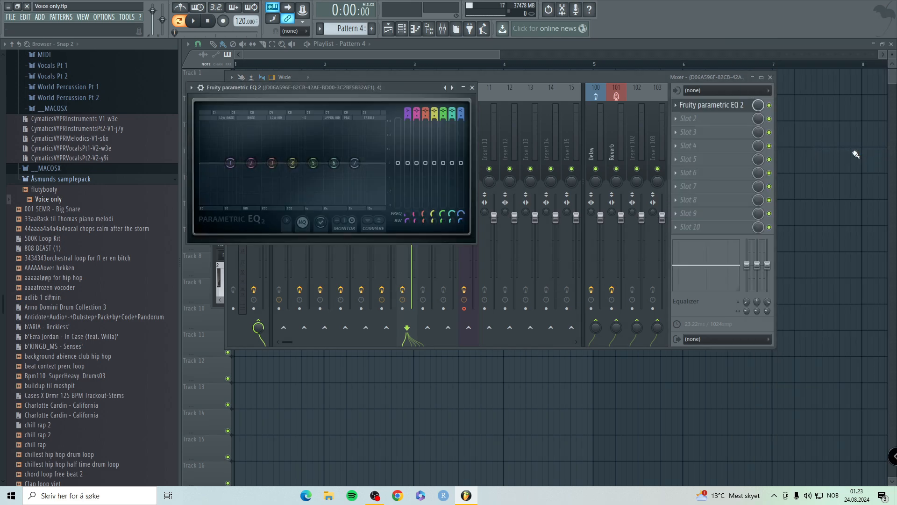
pyautogui.press('space')
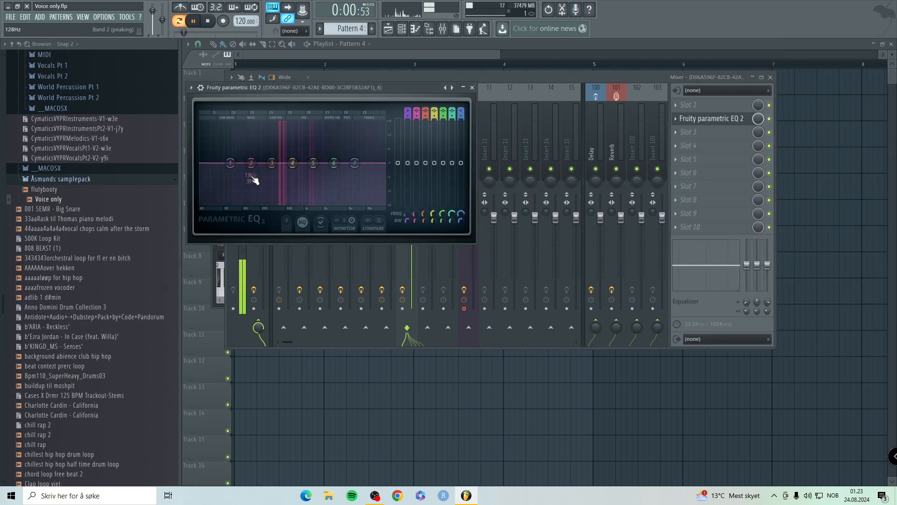
pyautogui.press('space')
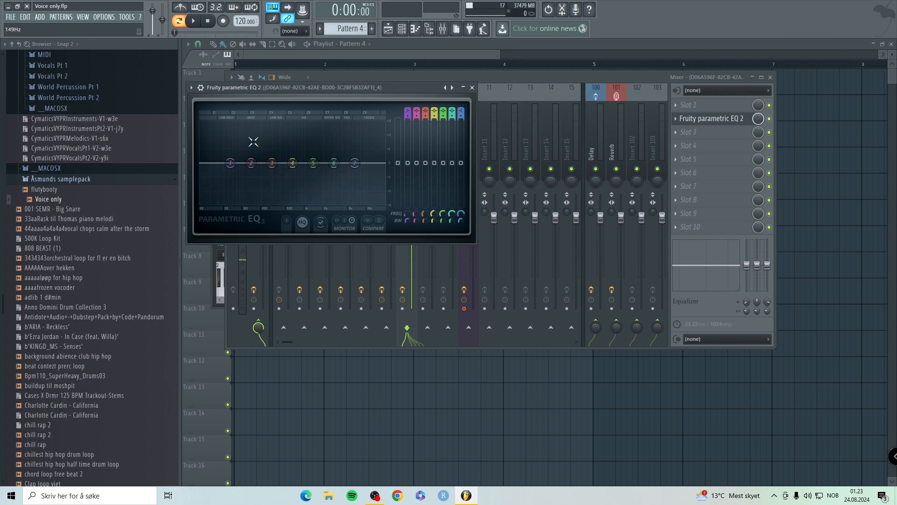
pyautogui.press('space')
pyautogui.moveTo(230, 162); pyautogui.dragTo(281, 164)
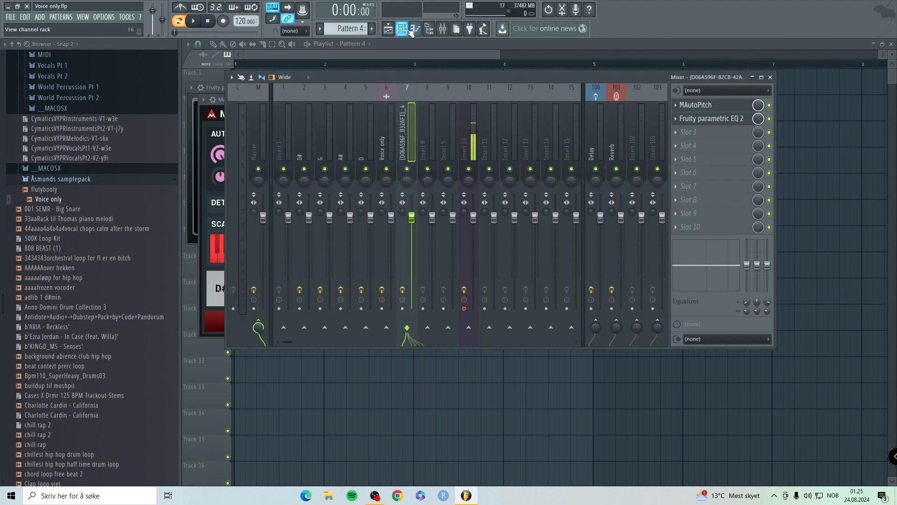
# - Open the recorded sample's channel from the channel rack and play Pattern 4
pyautogui.click(405, 29)
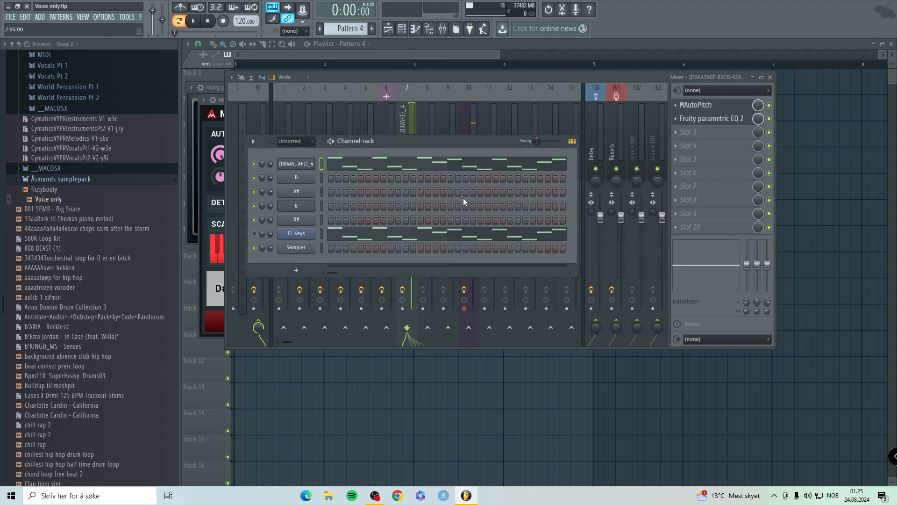
pyautogui.click(296, 163)
pyautogui.press('space')
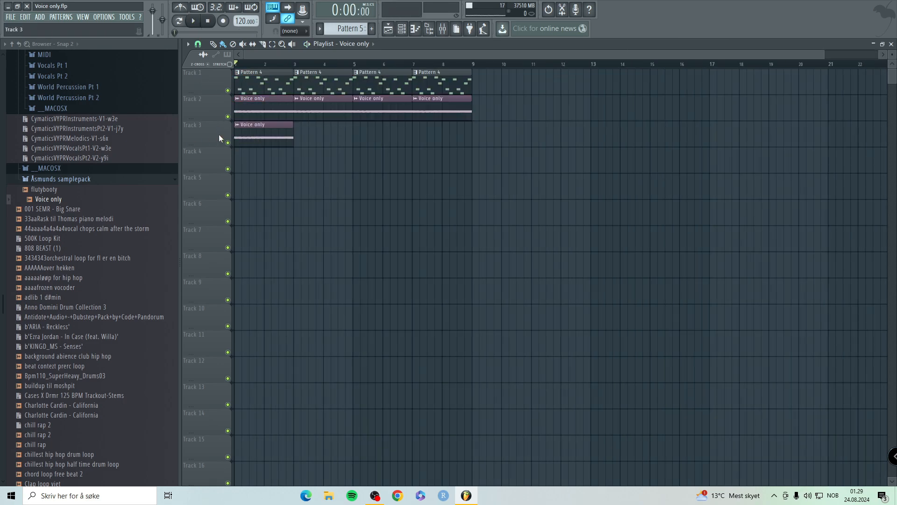
# - Make the Voice only clip on Track 3 unique and load Fruity Parametric EQ 2 into slot 1 of the Voice only #2 mixer track
pyautogui.click(237, 124)
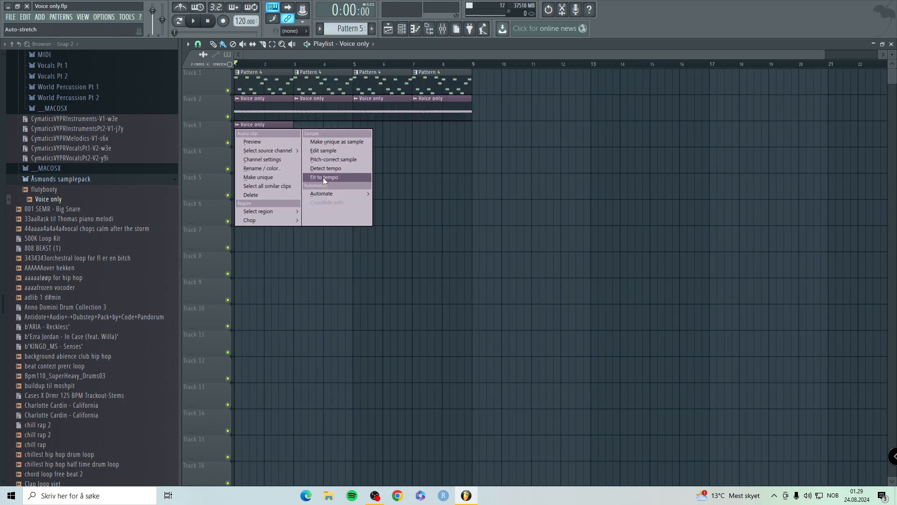
pyautogui.click(277, 181)
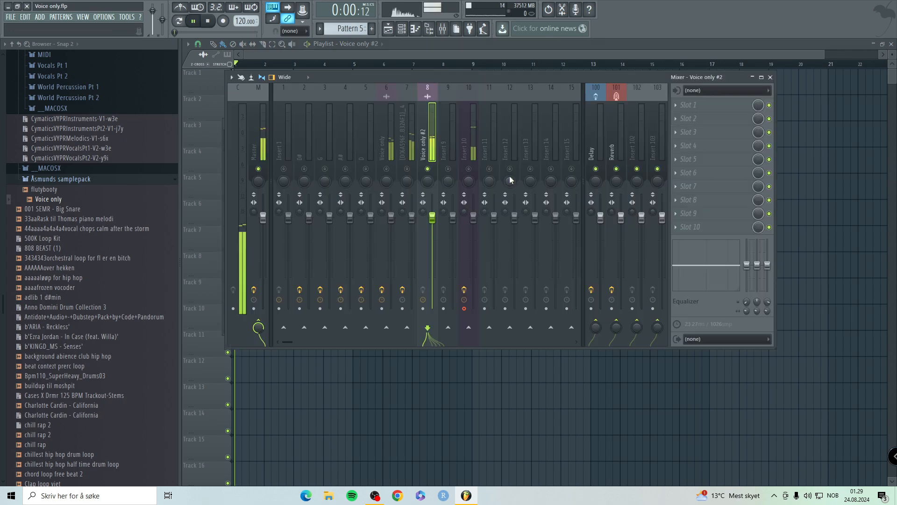
pyautogui.click(676, 106)
pyautogui.moveTo(692, 117)
pyautogui.click(872, 150)
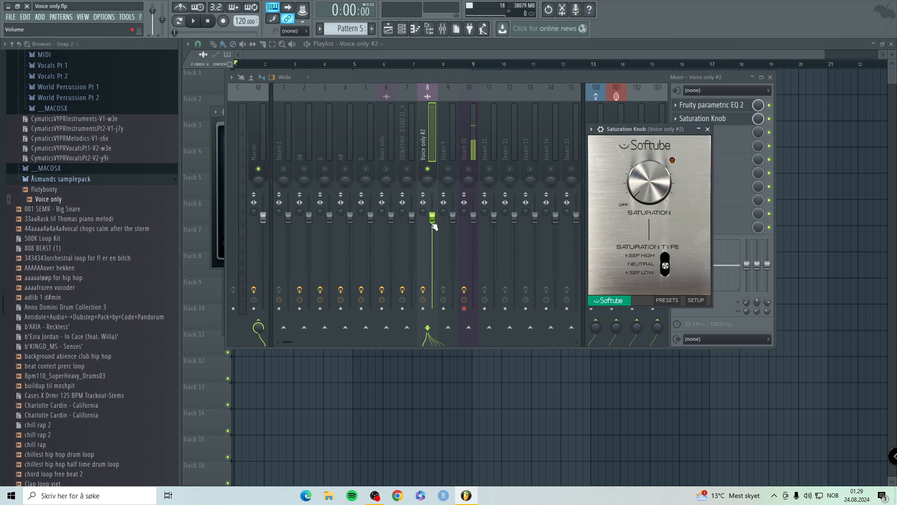
# - Lower the volume fader of the Voice only #2 mixer track and play the song with Saturation Knob open
pyautogui.moveTo(434, 226); pyautogui.dragTo(434, 242)
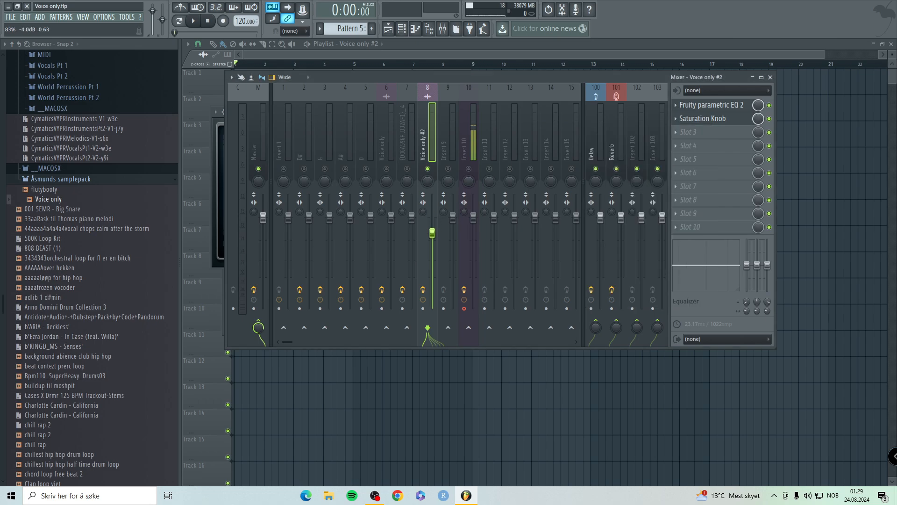
pyautogui.click(718, 125)
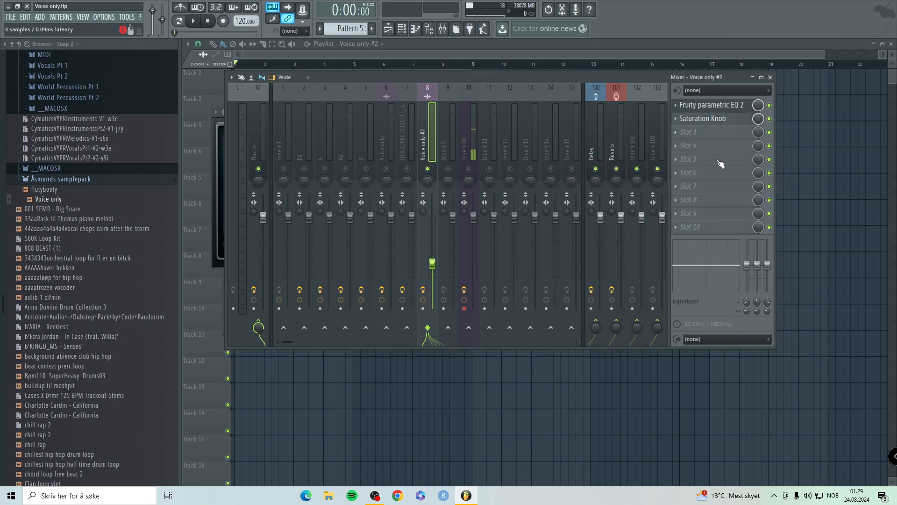
pyautogui.press('space')
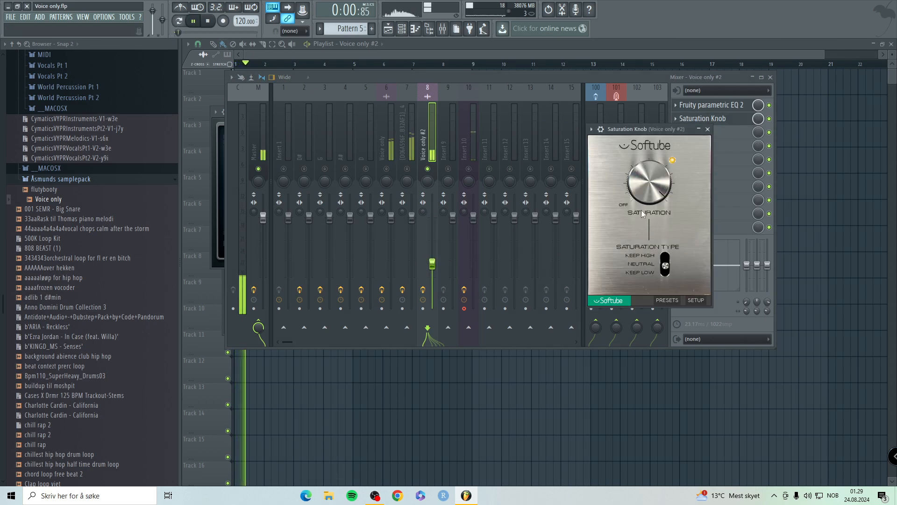
# - Raise the Saturation Knob amount on the Voice only #2 mixer track, then stop and restart playback
pyautogui.moveTo(641, 209); pyautogui.dragTo(641, 199)
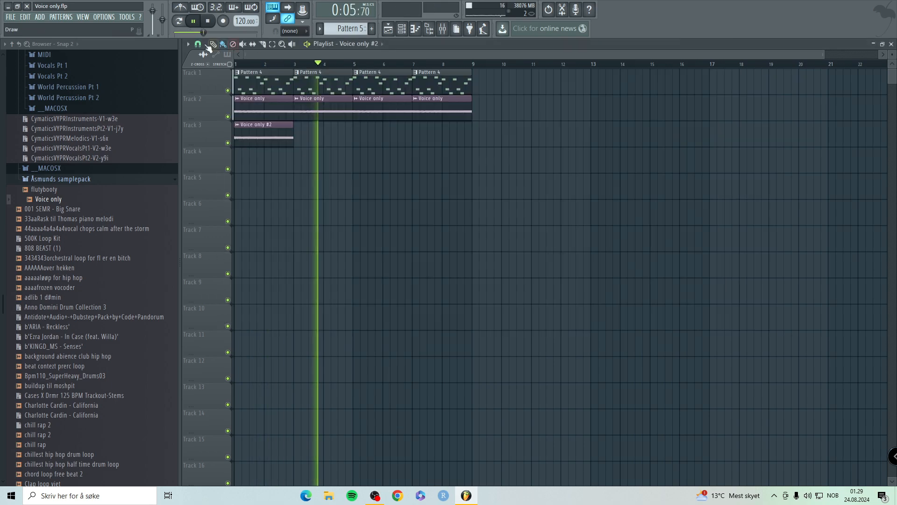
pyautogui.click(208, 23)
pyautogui.press('space')
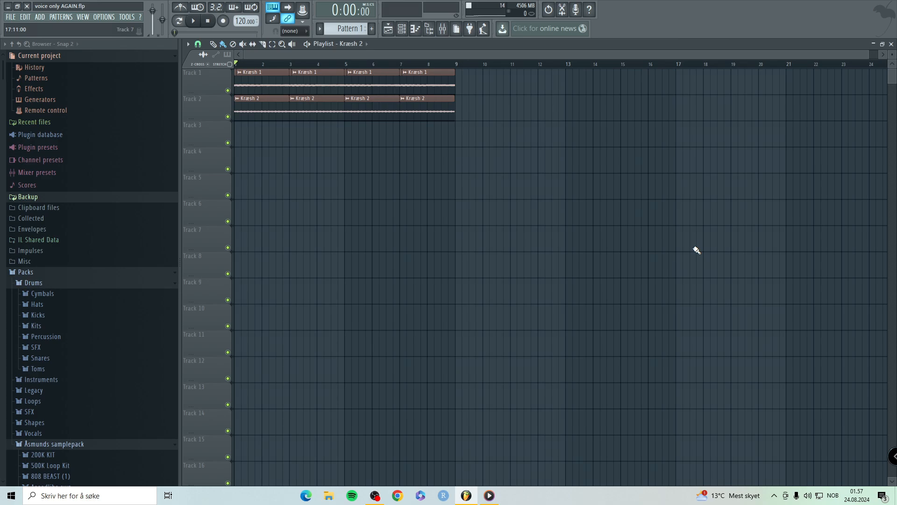
# - Play the voice only AGAIN arrangement, close the voice only AGAIN #2 sample settings and select its clip on Track 3
pyautogui.press('space')
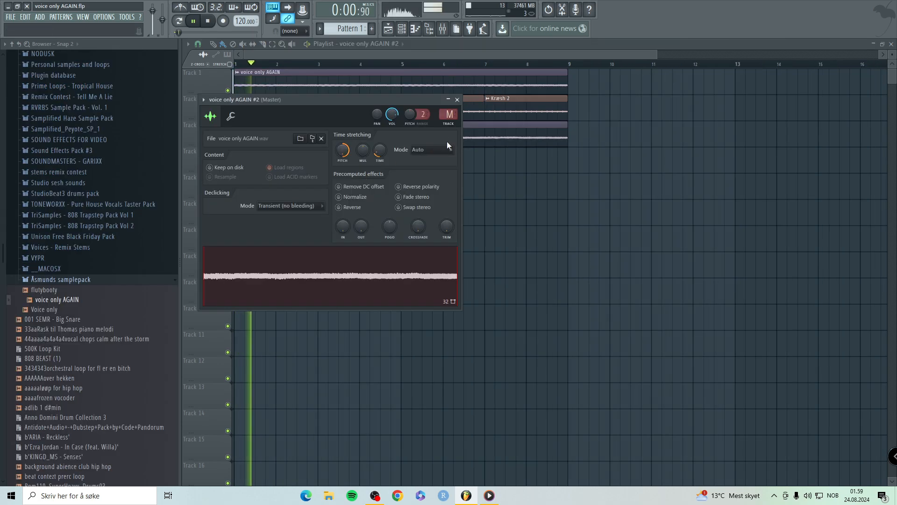
pyautogui.click(457, 99)
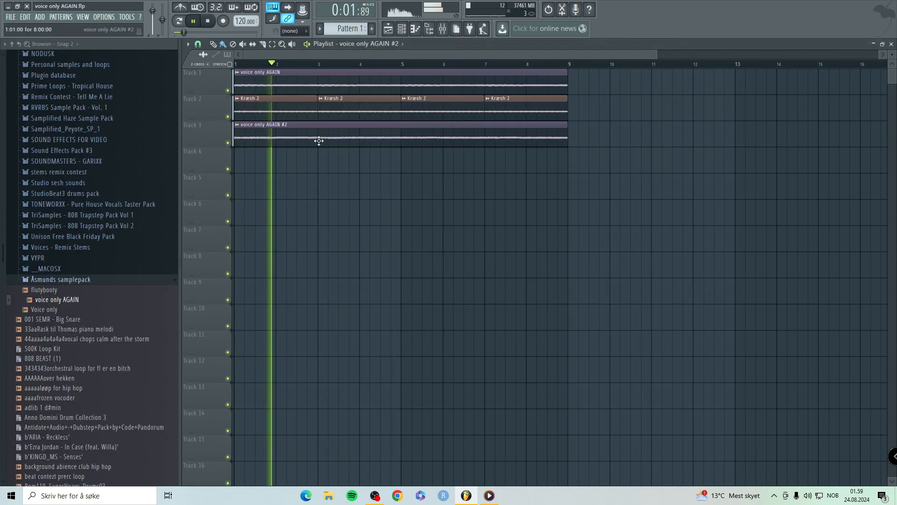
pyautogui.click(286, 135)
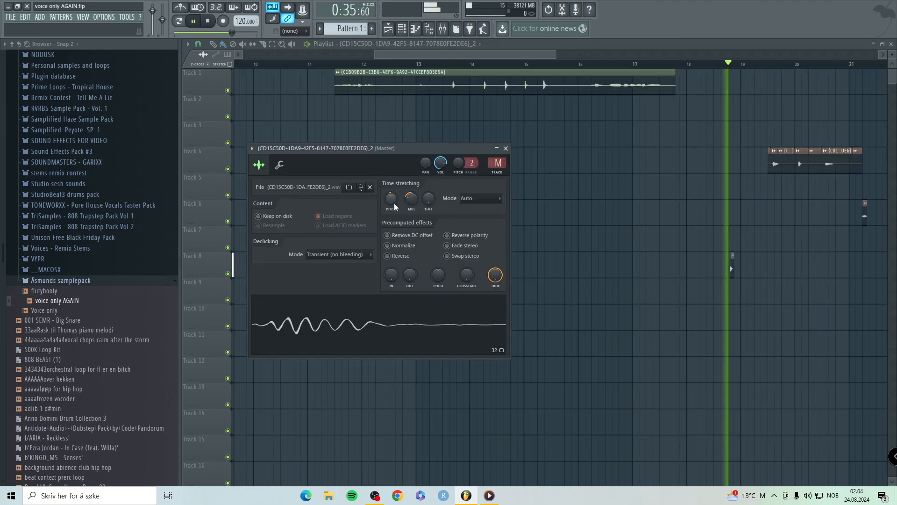
# - Audition the kick sample on Track 8 and lower its time-stretching pitch slightly between playbacks
pyautogui.press('space')
pyautogui.press('space')
pyautogui.moveTo(394, 201); pyautogui.dragTo(394, 203)
pyautogui.press('space')
pyautogui.press('space')
pyautogui.press('space')
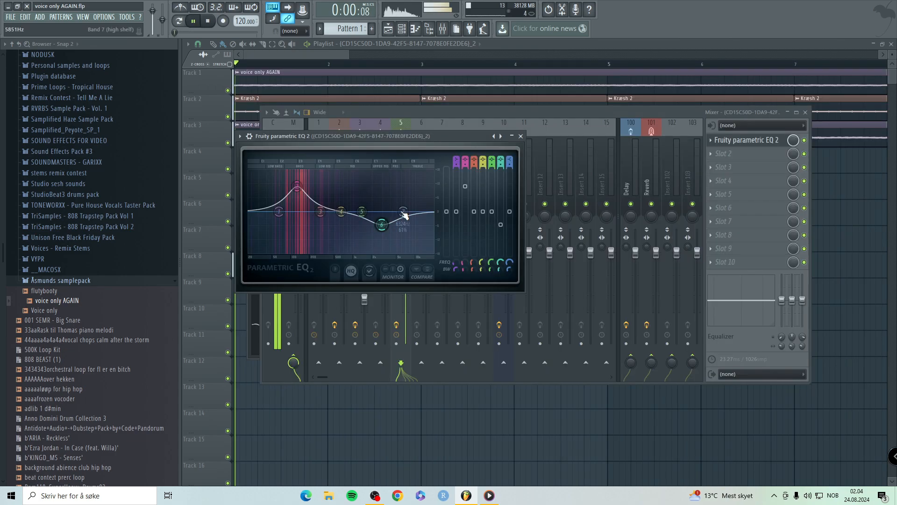
# - Lower band 7 and shift band 6 to about 1794 Hz in the kick's EQ, and load OTT into slot 2 of mixer track 5
pyautogui.moveTo(402, 212); pyautogui.dragTo(369, 226)
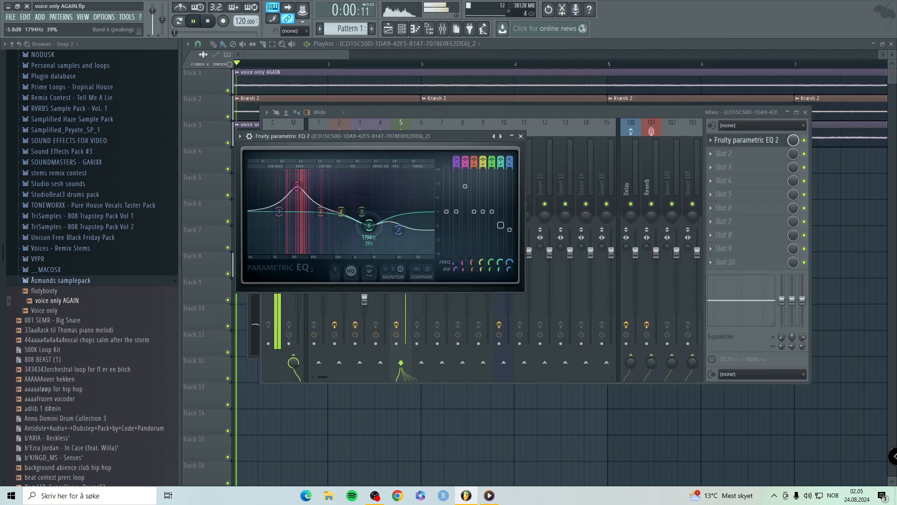
pyautogui.press('space')
pyautogui.click(723, 154)
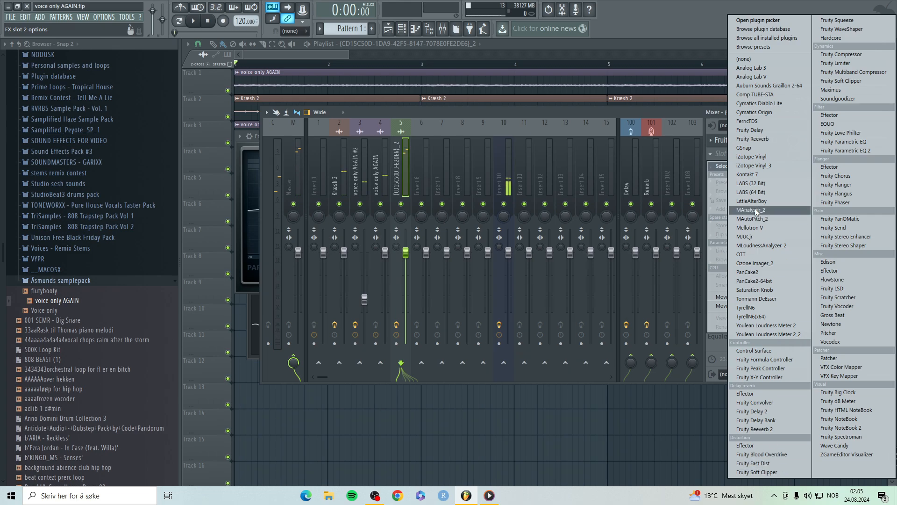
pyautogui.click(743, 254)
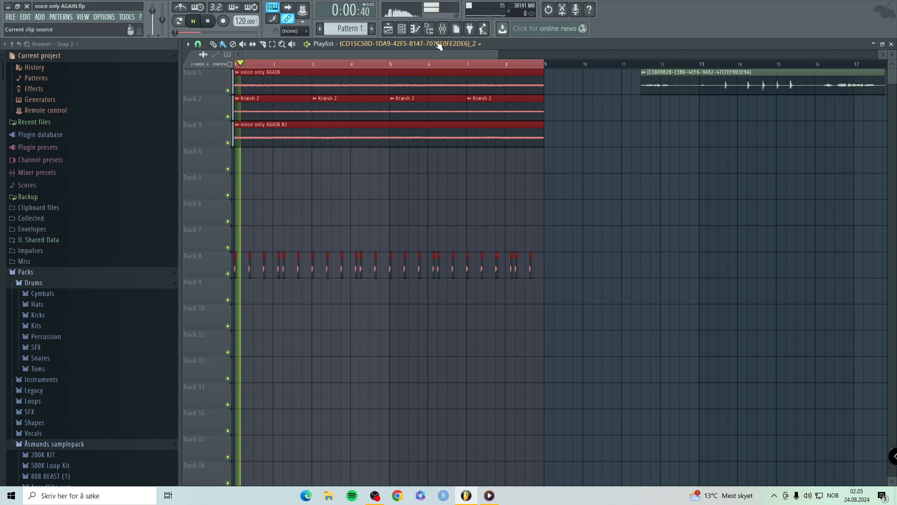
pyautogui.click(442, 29)
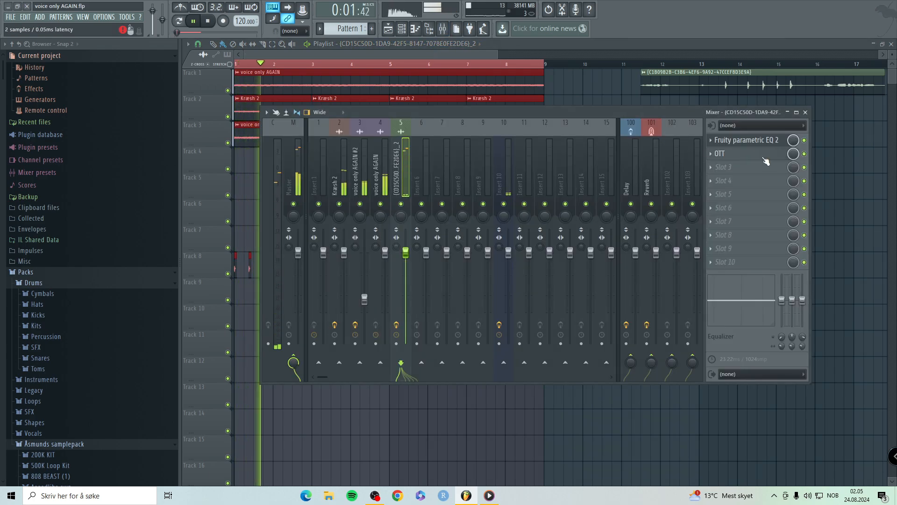
pyautogui.click(729, 153)
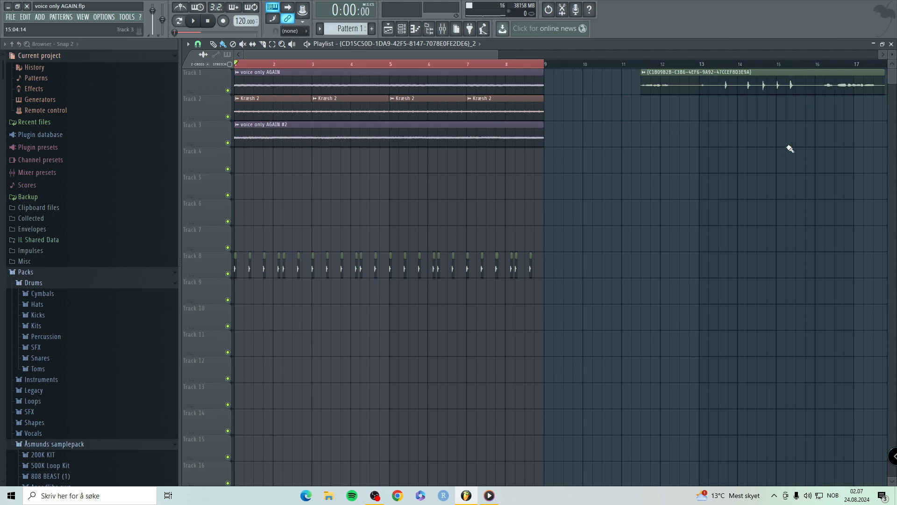
# - Examine the short hits in the Track 1 recording and play the sliced hit on Track 9 together with the Track 8 kick
pyautogui.scroll(5, 793, 141)
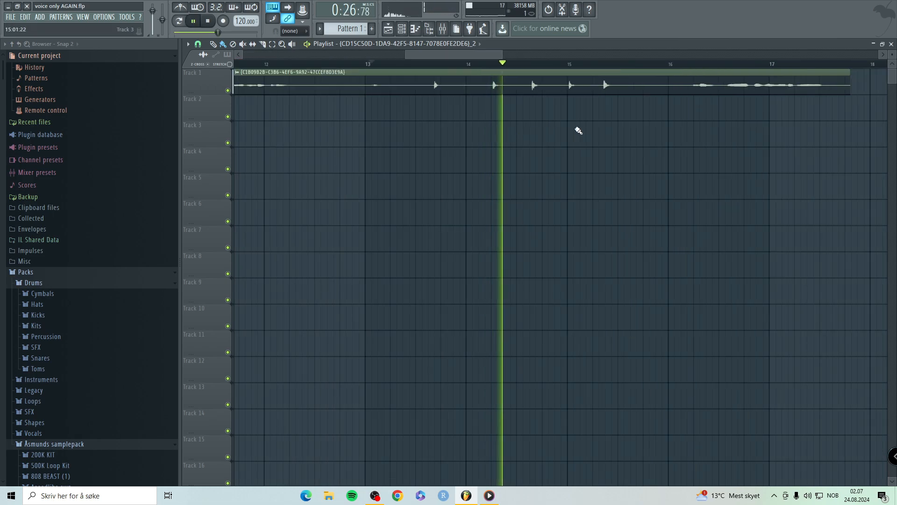
pyautogui.scroll(6, 579, 132)
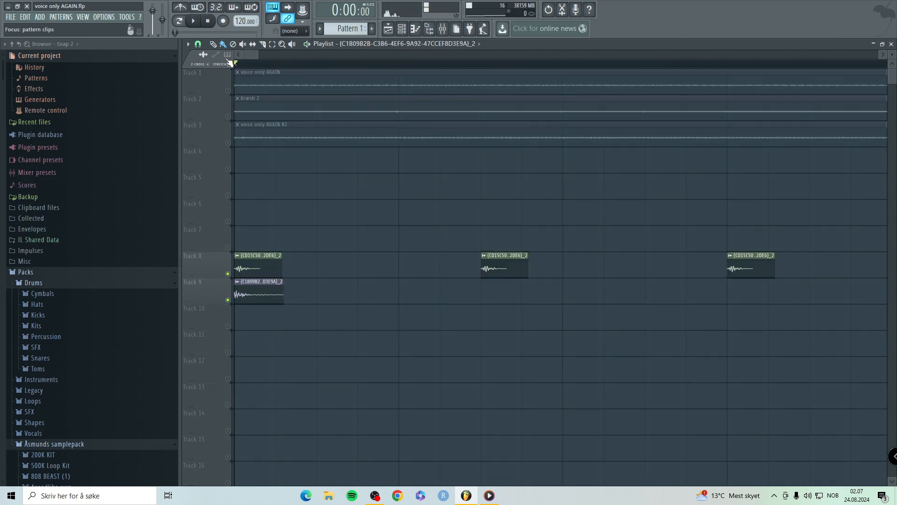
pyautogui.press('space')
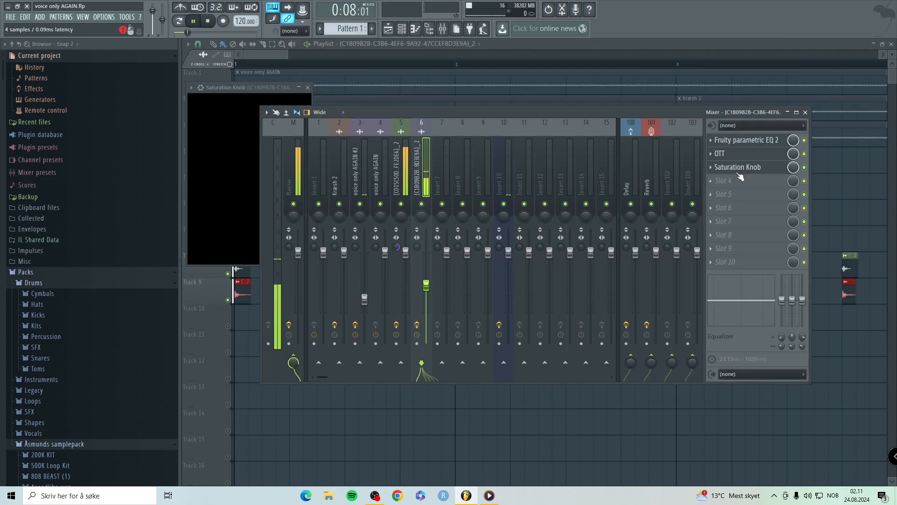
# - Open Saturation Knob in slot 3 of mixer track 6 and adjust its saturation amount during playback
pyautogui.click(737, 169)
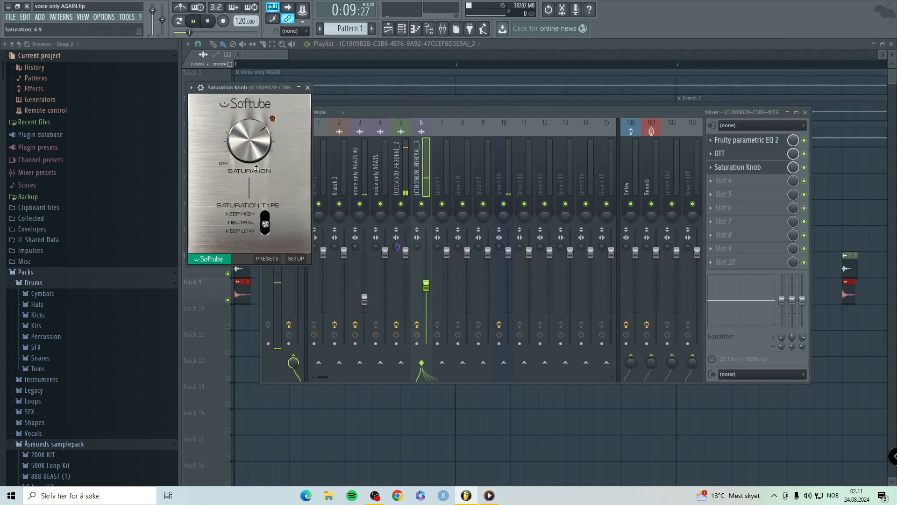
pyautogui.moveTo(256, 169); pyautogui.dragTo(289, 228)
pyautogui.moveTo(251, 160); pyautogui.dragTo(249, 122)
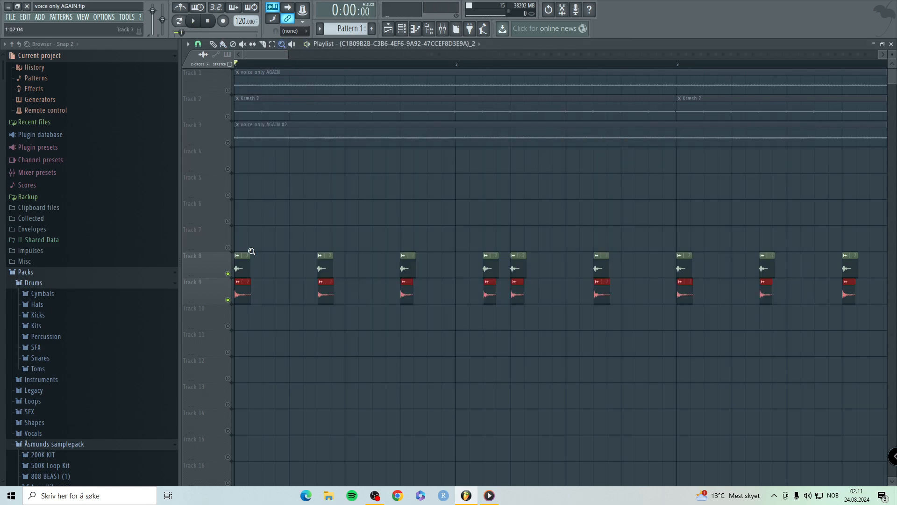
# - Turn all playlist tracks back on by unsoloing Track 8 and play the full arrangement
pyautogui.rightClick(227, 274)
pyautogui.rightClick(228, 273)
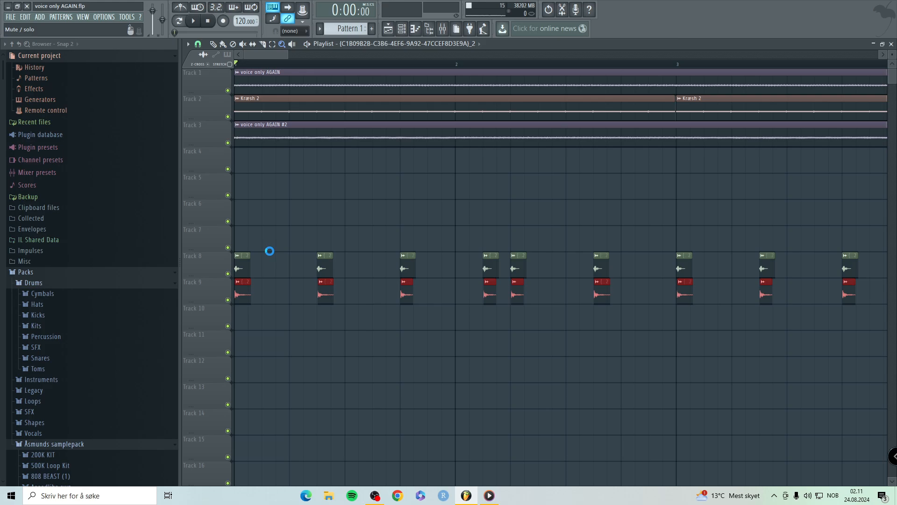
pyautogui.press('space')
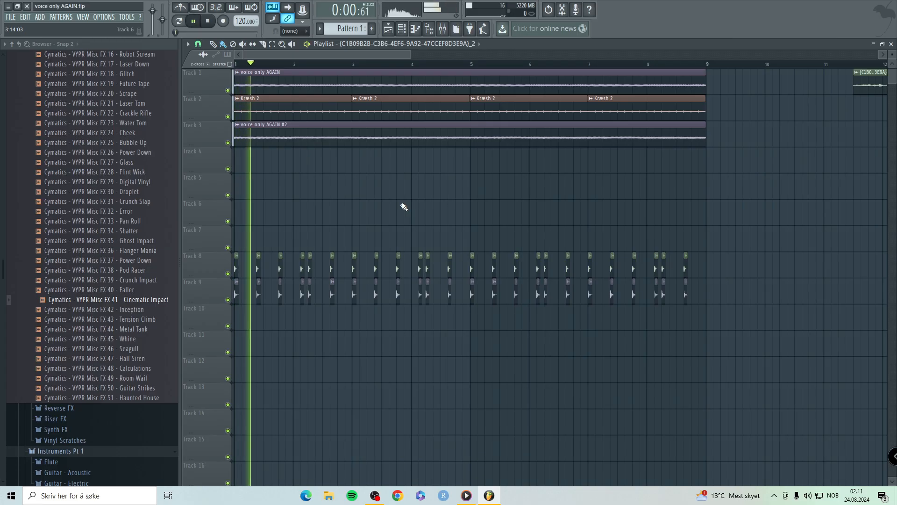
pyautogui.press('space')
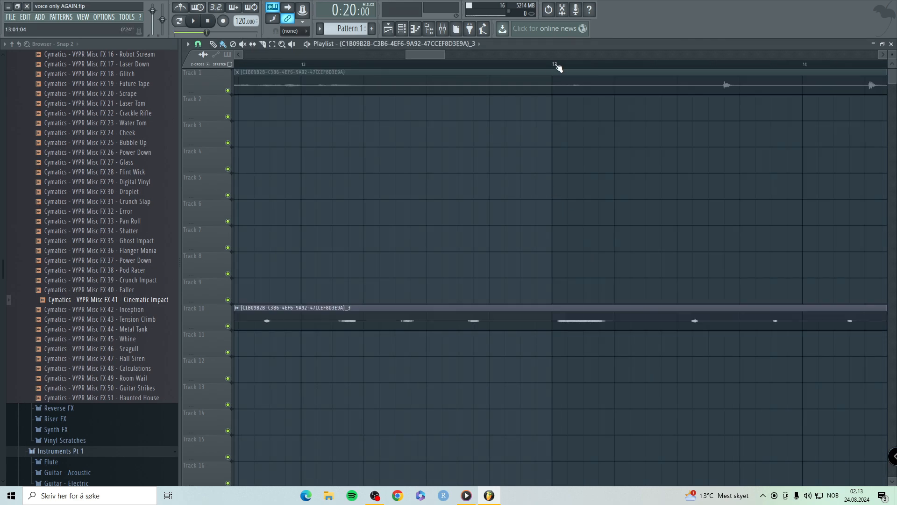
# - Play the Track 10 recording from bar 13 and place the section selected in Edison as a clip on Track 12
pyautogui.click(556, 67)
pyautogui.press('space')
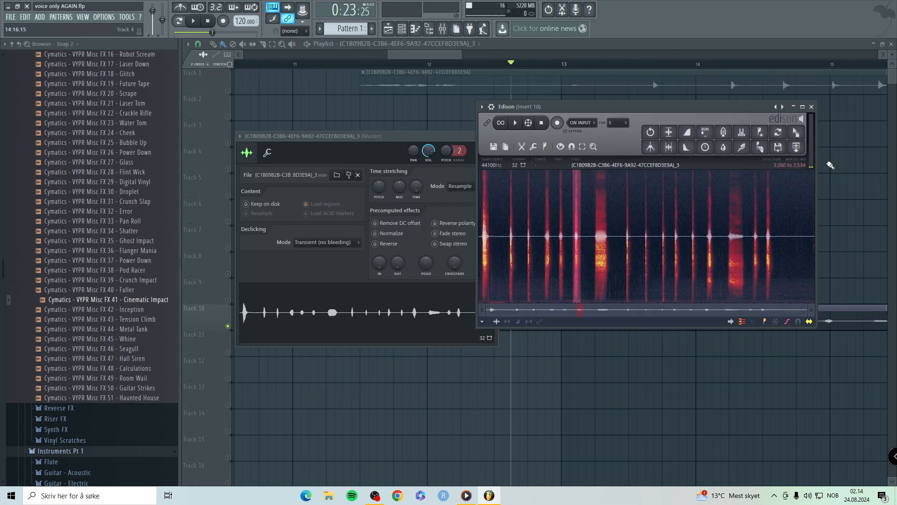
pyautogui.moveTo(797, 132); pyautogui.dragTo(406, 372)
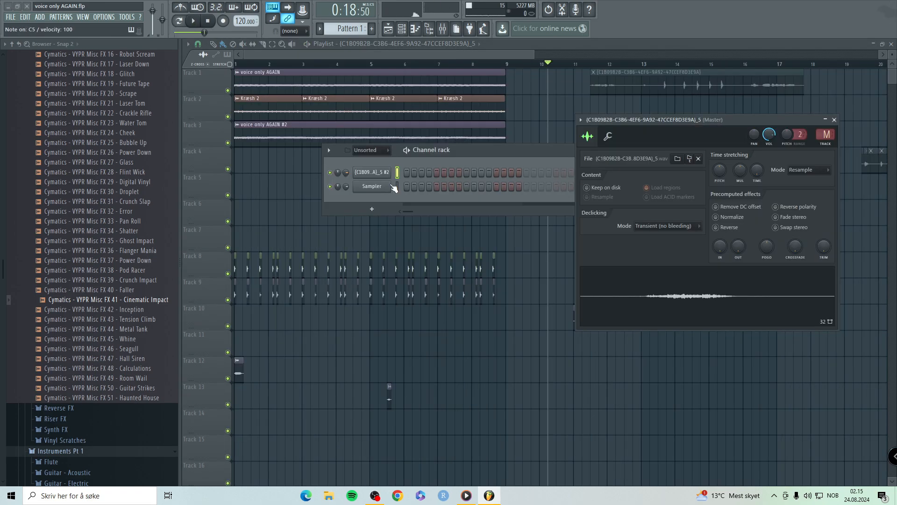
# - Adjust the time-stretch multiplier of the sliced sample ending in _6 #2, previewing the sound before and after
pyautogui.click(383, 176)
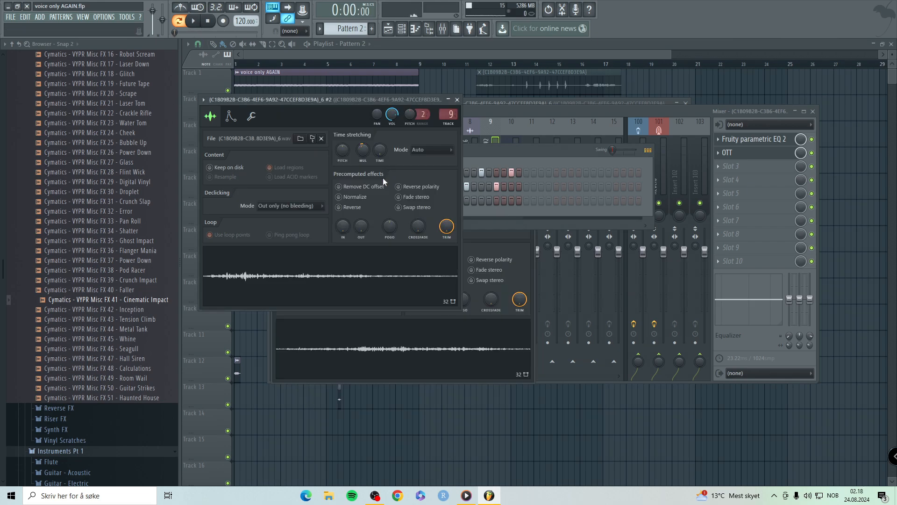
pyautogui.press('q')
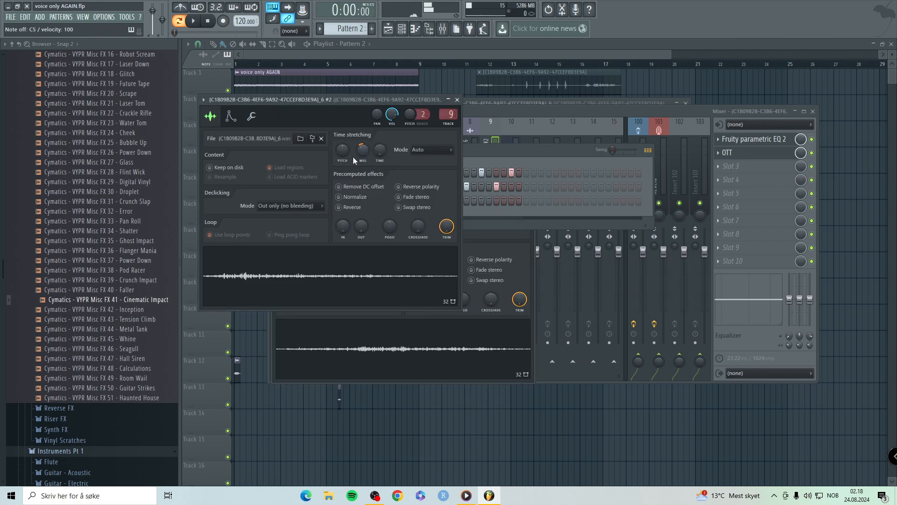
pyautogui.moveTo(366, 152); pyautogui.dragTo(368, 156)
pyautogui.press('q')
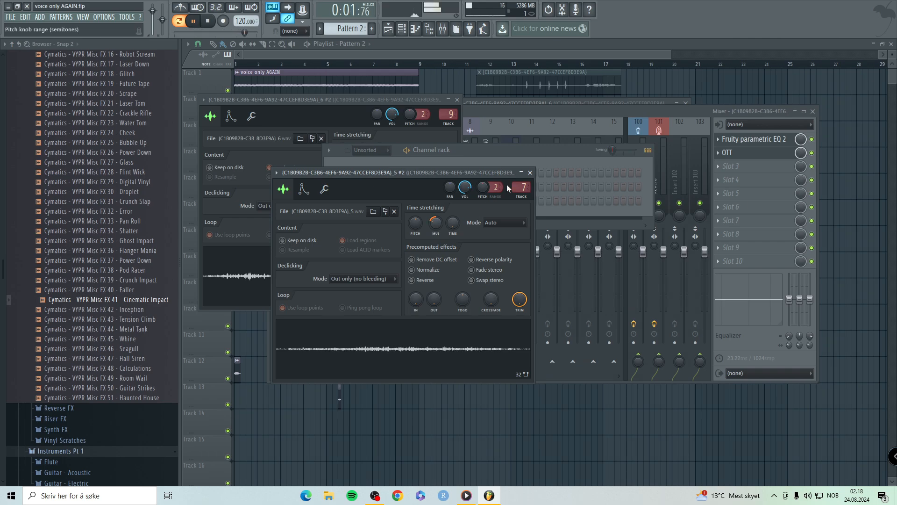
# - Add two quick C5 notes in the first beat of bar 2 in Pattern 2's piano roll for the _5 #2 sample and play it
pyautogui.press('F7')
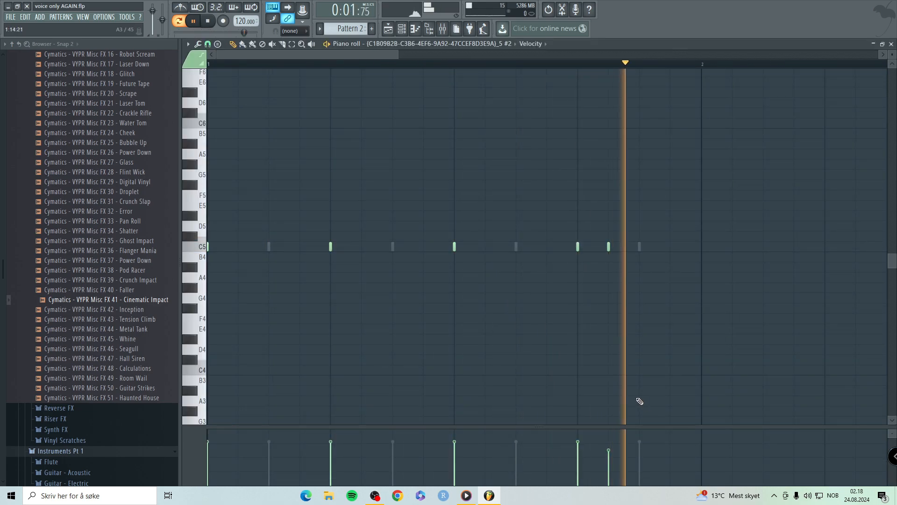
pyautogui.click(454, 247)
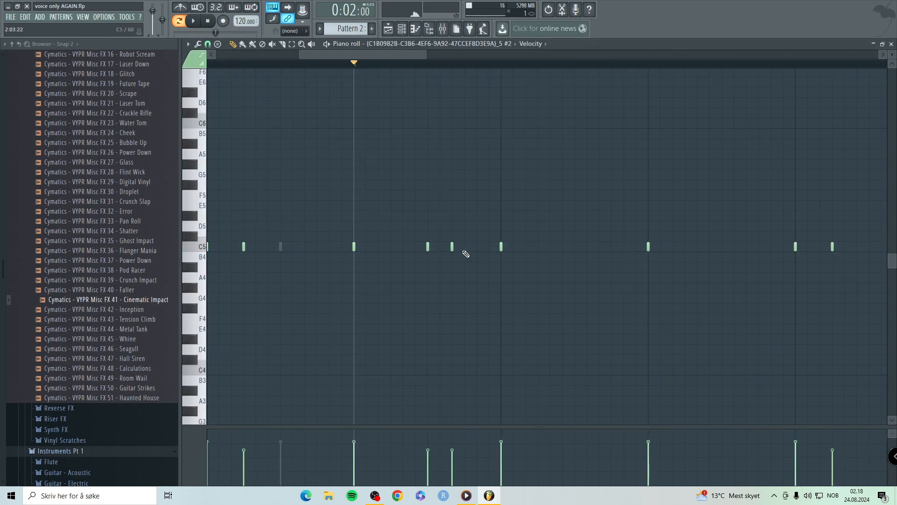
pyautogui.click(479, 248)
pyautogui.press('space')
pyautogui.press('space')
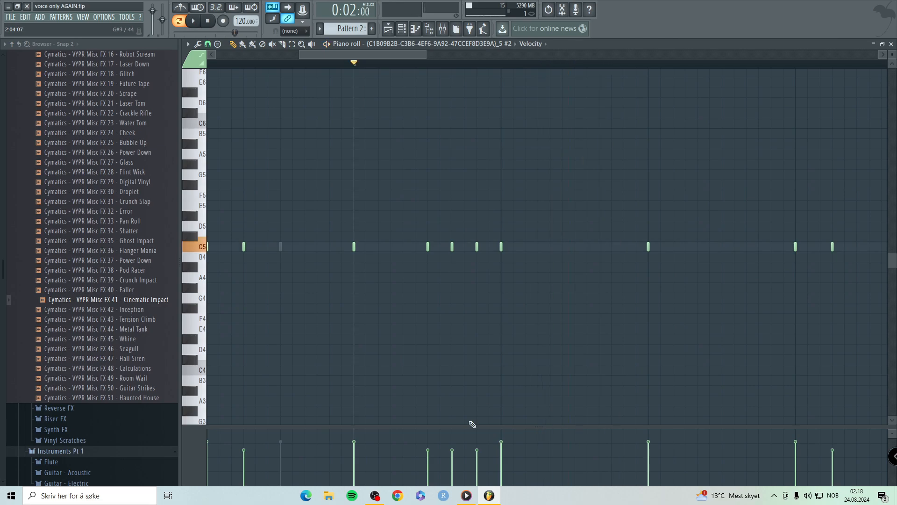
pyautogui.press('space')
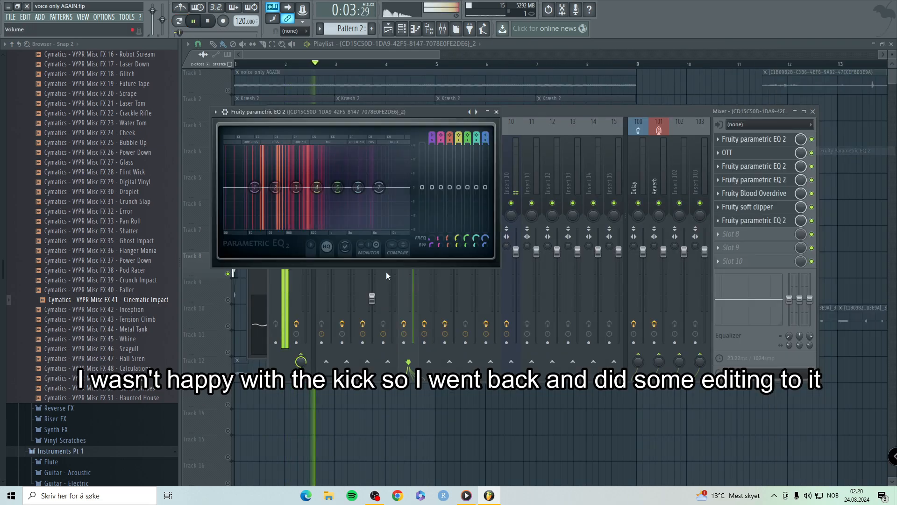
# - Pull band 7 down in level and frequency in the flat Fruity Parametric EQ 2 on the kick's mixer track
pyautogui.moveTo(379, 188); pyautogui.dragTo(358, 228)
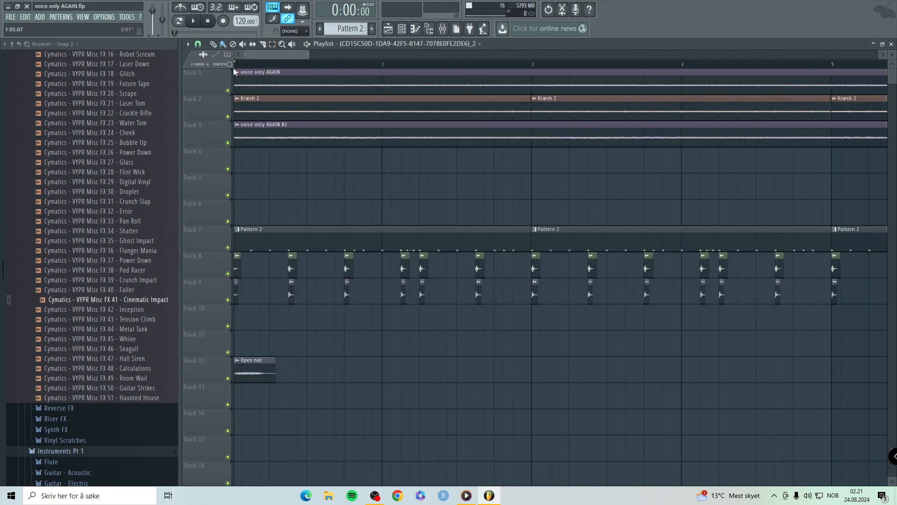
# - Move the first hit on Track 9 to Track 10 in the second half of bar 1 and play the arrangement
pyautogui.scroll(4, 190, 339)
pyautogui.moveTo(252, 303); pyautogui.dragTo(640, 325)
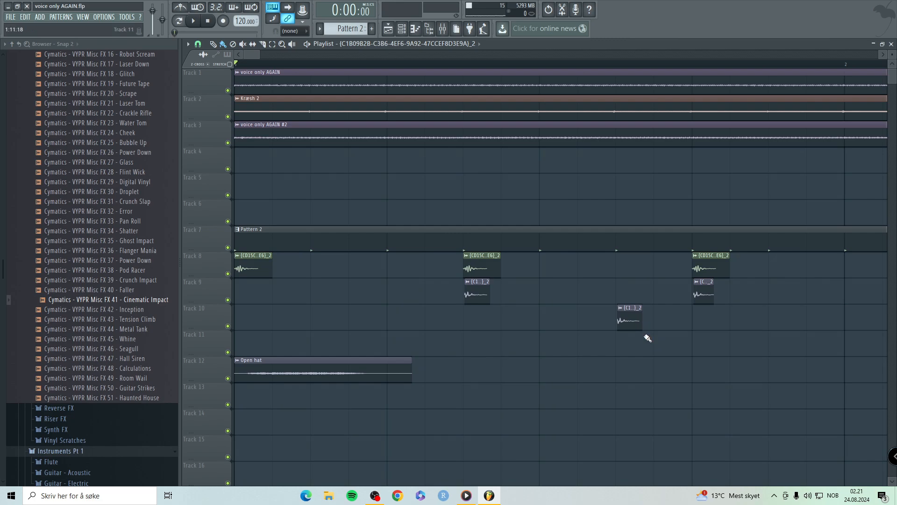
pyautogui.press('space')
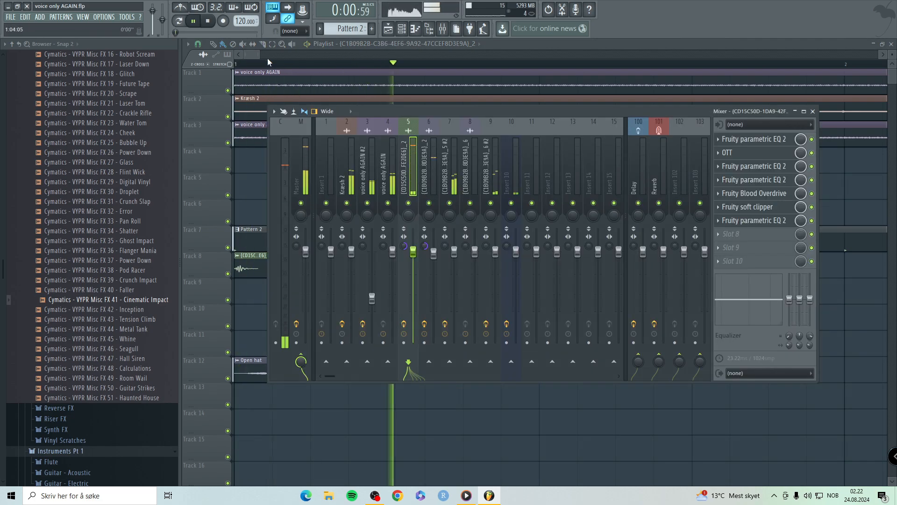
# - Place the entire recording from Edison into the playlist on Track 4, beyond the existing arrangement
pyautogui.press('F9')
pyautogui.scroll(-4, 295, 126)
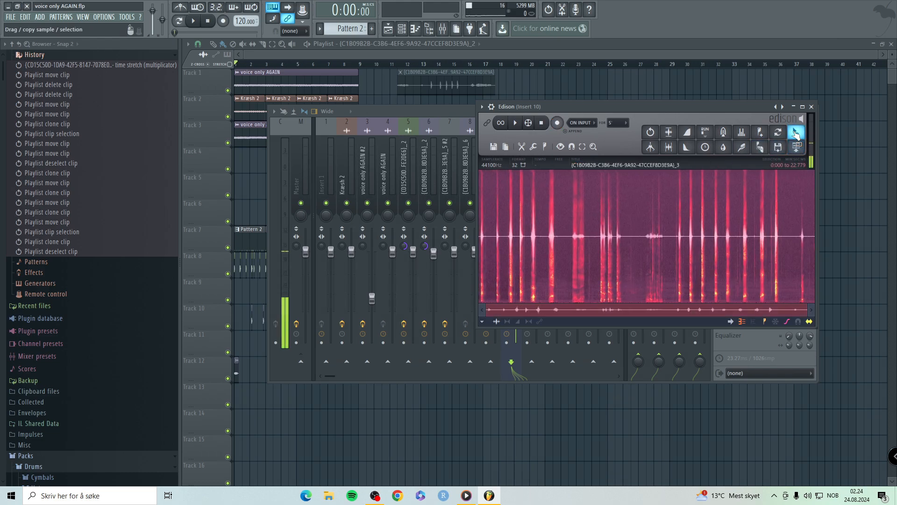
pyautogui.moveTo(796, 132); pyautogui.dragTo(835, 150)
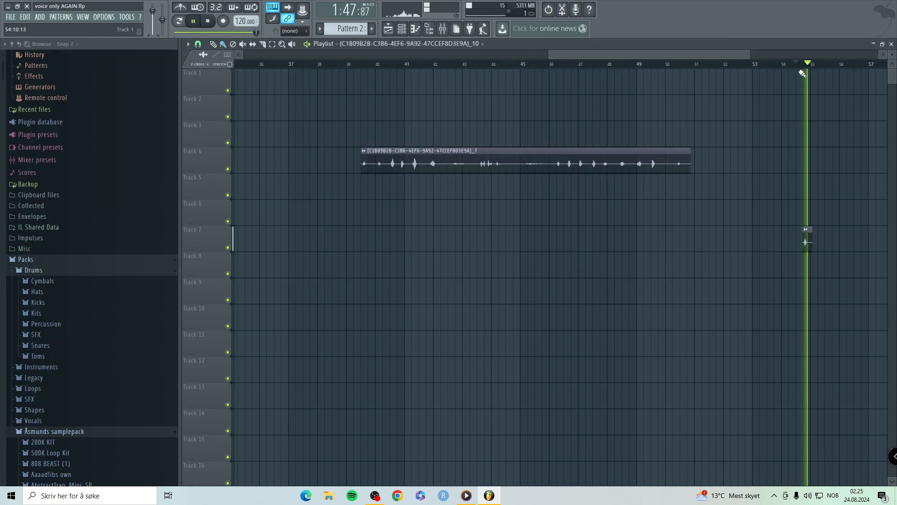
# - Shorten the end of the Track 6 clip at bar 34 that comes from the sample ending in _9
pyautogui.scroll(3, 768, 224)
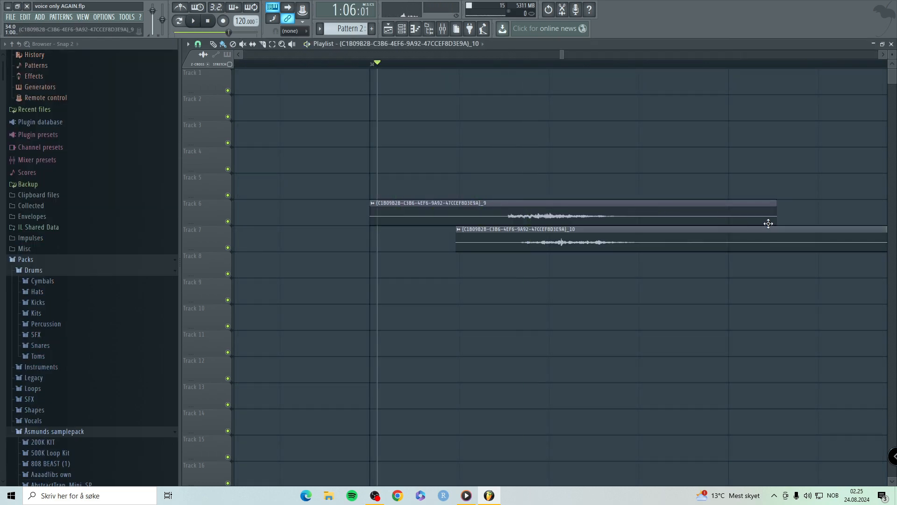
pyautogui.moveTo(768, 223); pyautogui.dragTo(537, 224)
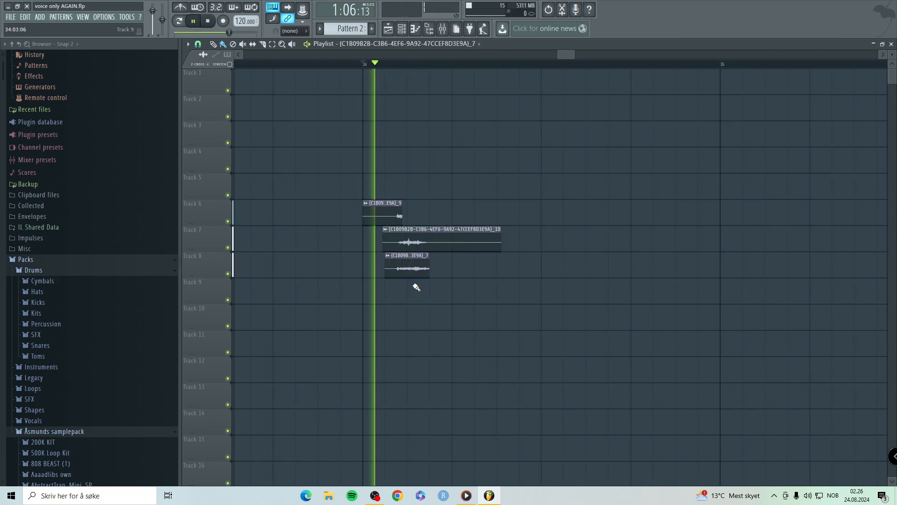
# - Mark a time range in the timeline at bar 34 around the layered voice clips on Tracks 6 to 8
pyautogui.scroll(3, 415, 280)
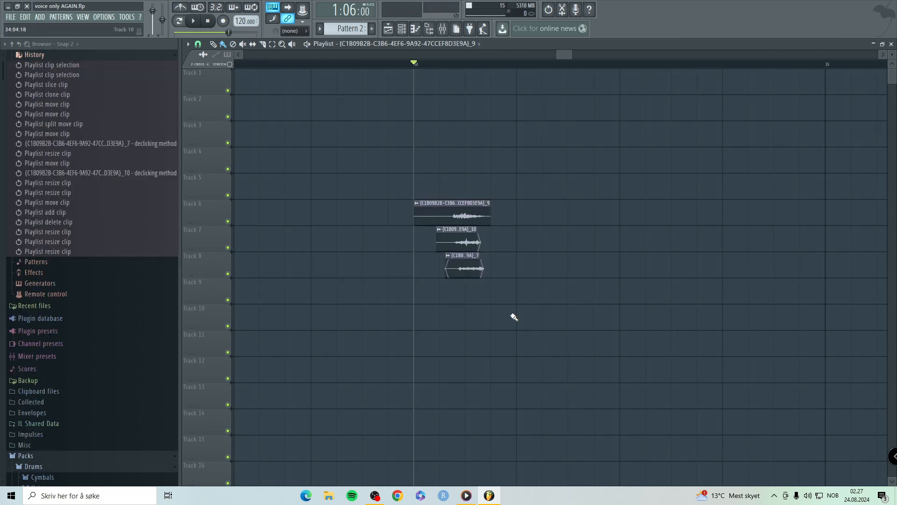
pyautogui.moveTo(423, 66); pyautogui.dragTo(515, 65)
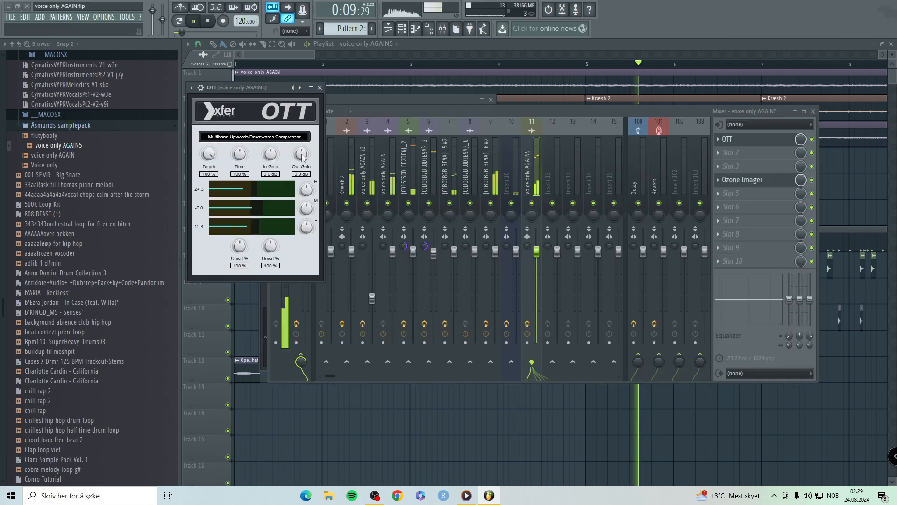
# - Raise OTT's output gain and lower the frequency of high-pass band 1 in Fruity Parametric EQ 2 on the voice only AGAIN5 track
pyautogui.scroll(8, 302, 154)
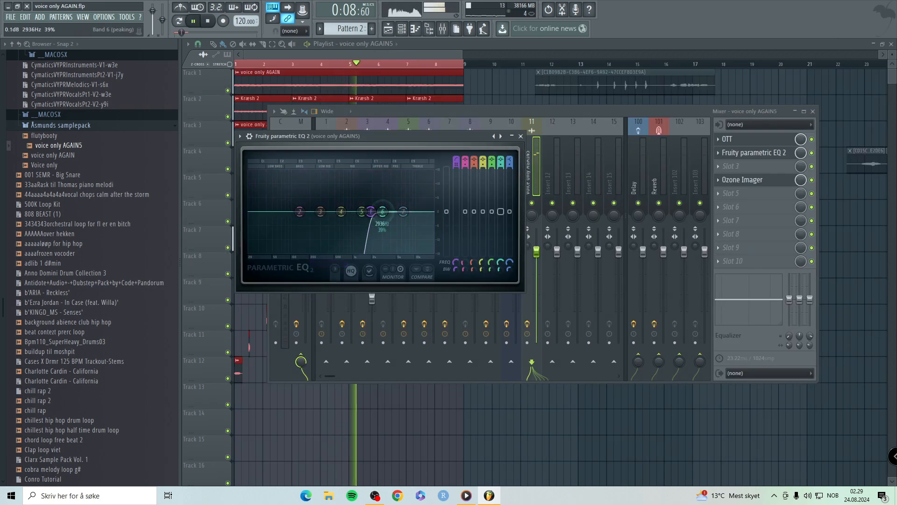
pyautogui.moveTo(371, 211); pyautogui.dragTo(321, 210)
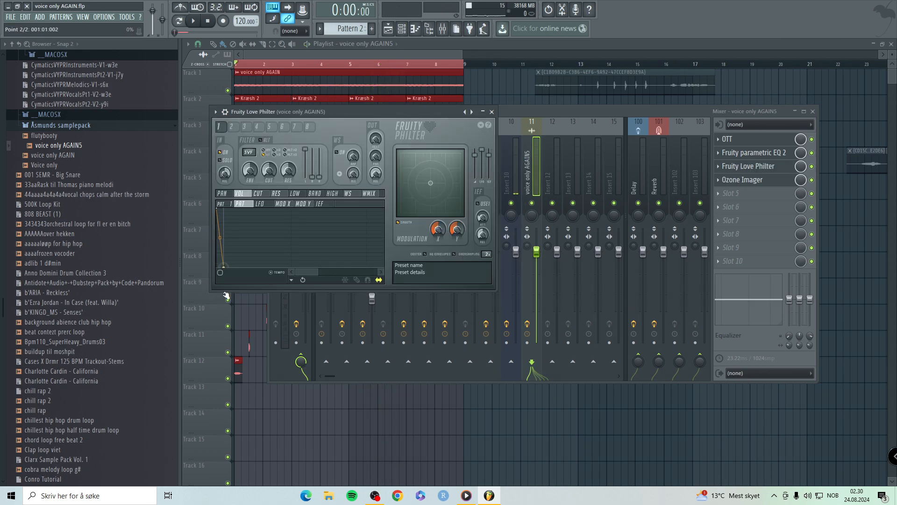
# - Draw a zigzag volume envelope in Fruity Love Philter on the voice only AGAIN5 track and play it
pyautogui.rightClick(227, 209)
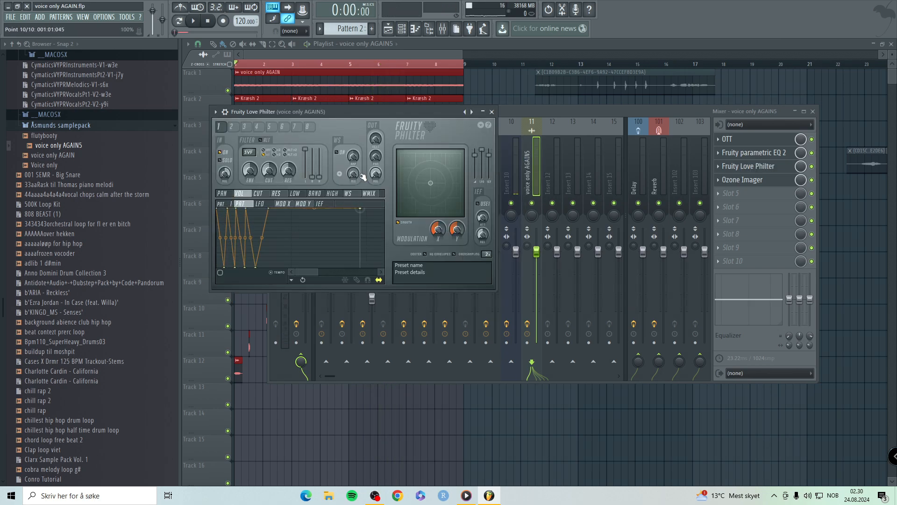
pyautogui.press('space')
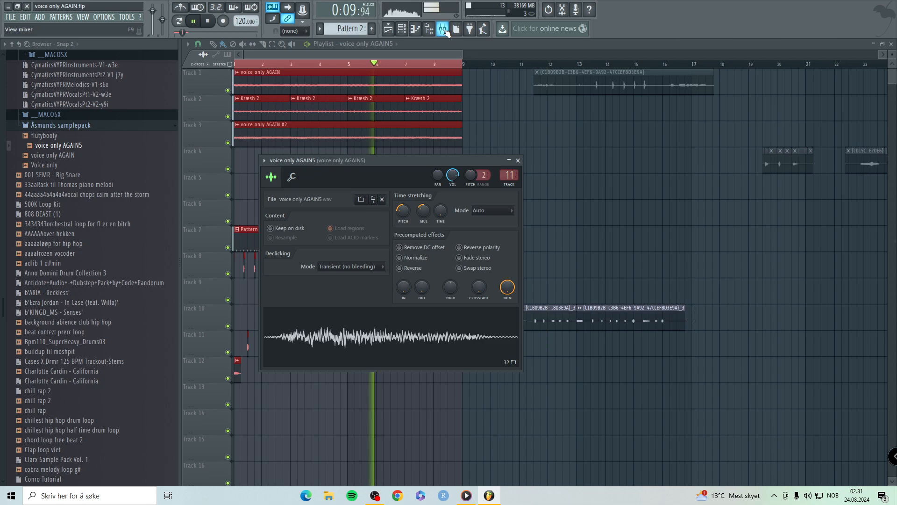
# - Change band 1's filter type and raise its frequency in Fruity Parametric EQ 2 on the voice only AGAIN5_3 track
pyautogui.press('F9')
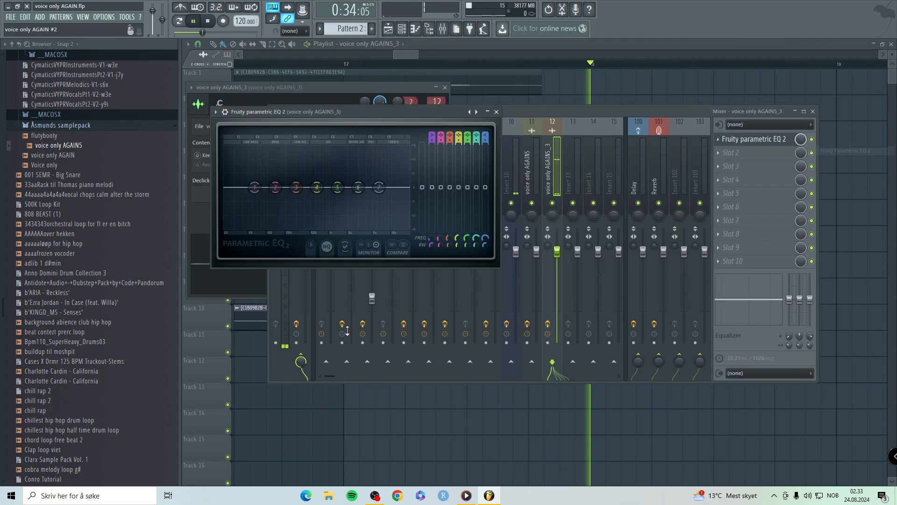
pyautogui.press('space')
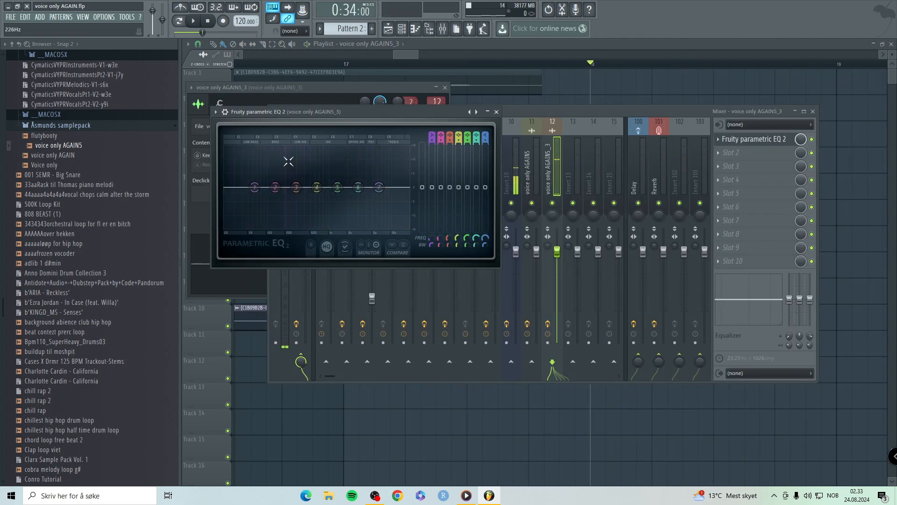
pyautogui.rightClick(255, 187)
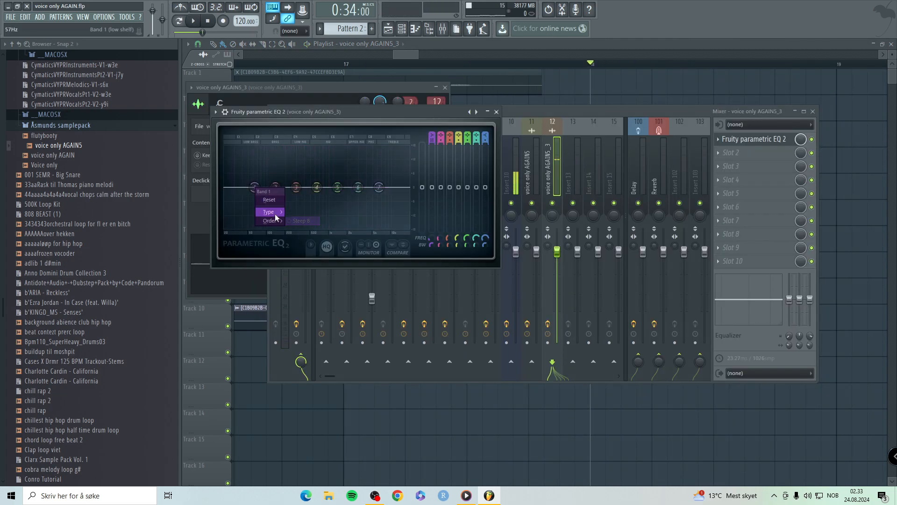
pyautogui.moveTo(270, 212)
pyautogui.click(301, 238)
pyautogui.moveTo(254, 188); pyautogui.dragTo(273, 188)
pyautogui.press('space')
pyautogui.press('space')
pyautogui.rightClick(380, 188)
# - Shorten the voice only AGAIN5_3 sample with the time-stretch multiplier and raise its pitch while auditioning it
pyautogui.press('space')
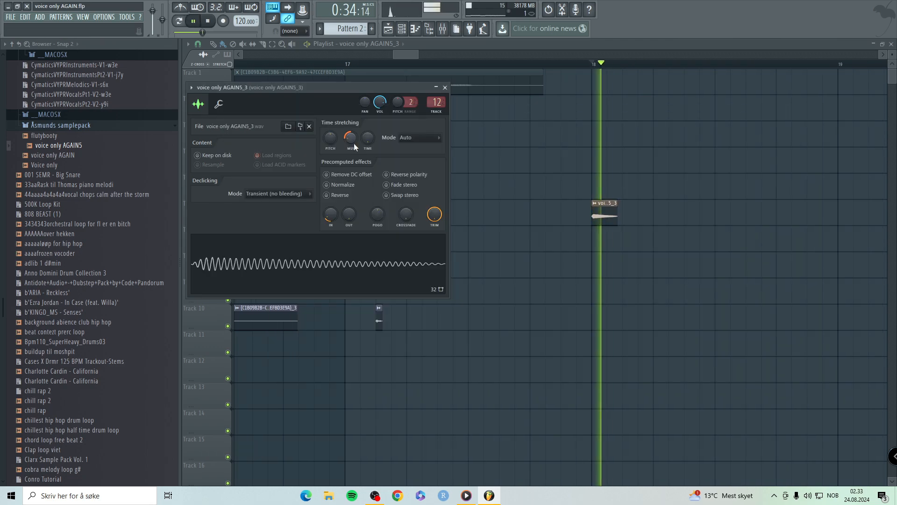
pyautogui.press('space')
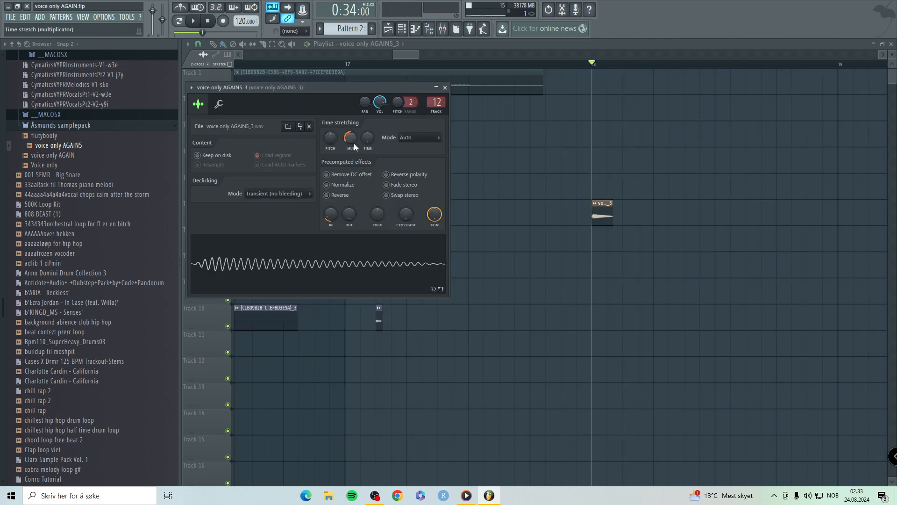
pyautogui.press('space')
pyautogui.press('space')
pyautogui.press('space')
pyautogui.press('space')
pyautogui.press('space')
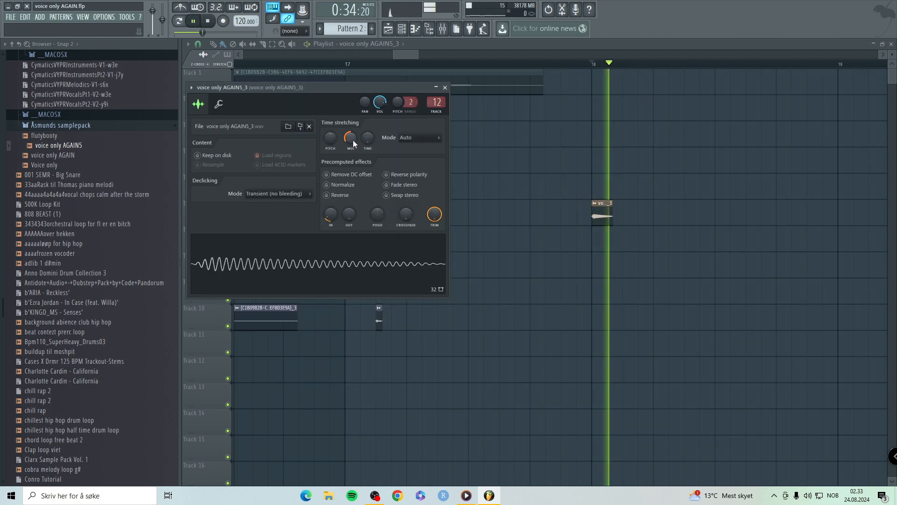
pyautogui.press('space')
pyautogui.moveTo(331, 138); pyautogui.dragTo(327, 121)
pyautogui.press('space')
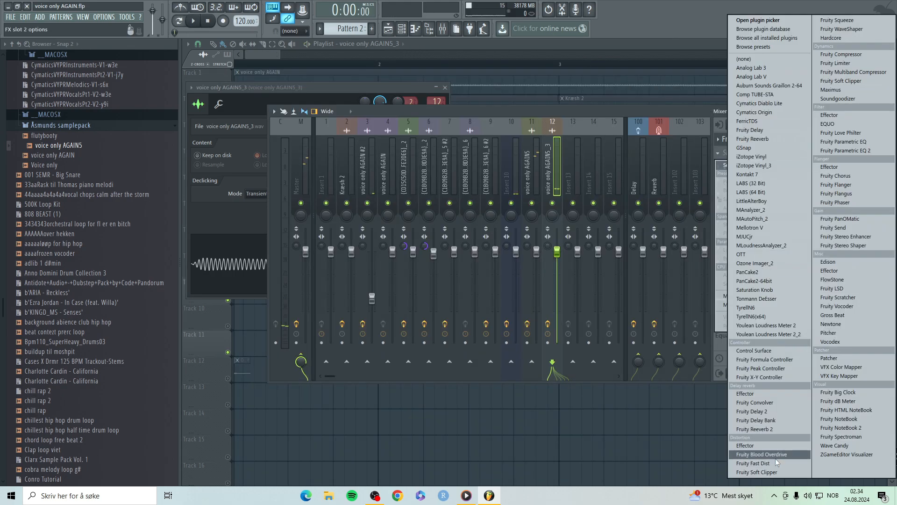
# - Add Fruity Blood Overdrive with PreAmp at about 0.39 to the voice only AGAIN5_3 track and increase the sample's fade-out
pyautogui.click(774, 455)
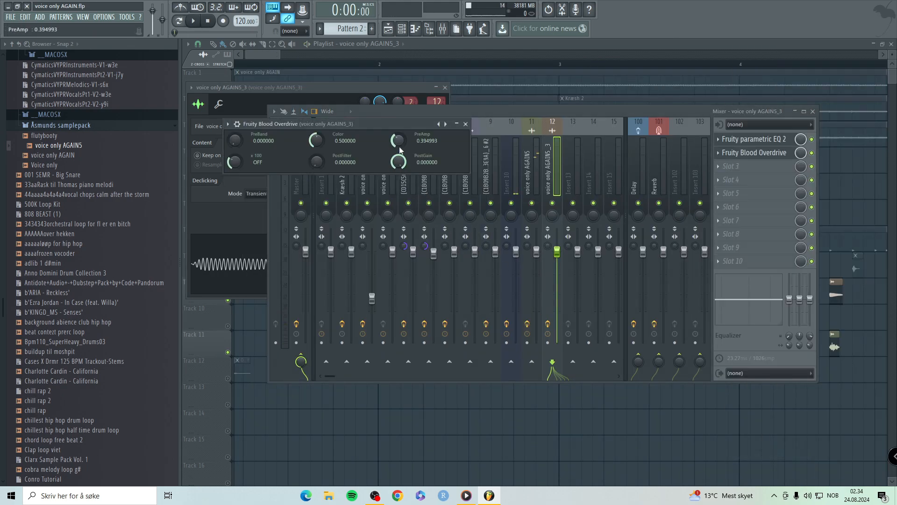
pyautogui.press('space')
pyautogui.moveTo(405, 124); pyautogui.dragTo(431, 144)
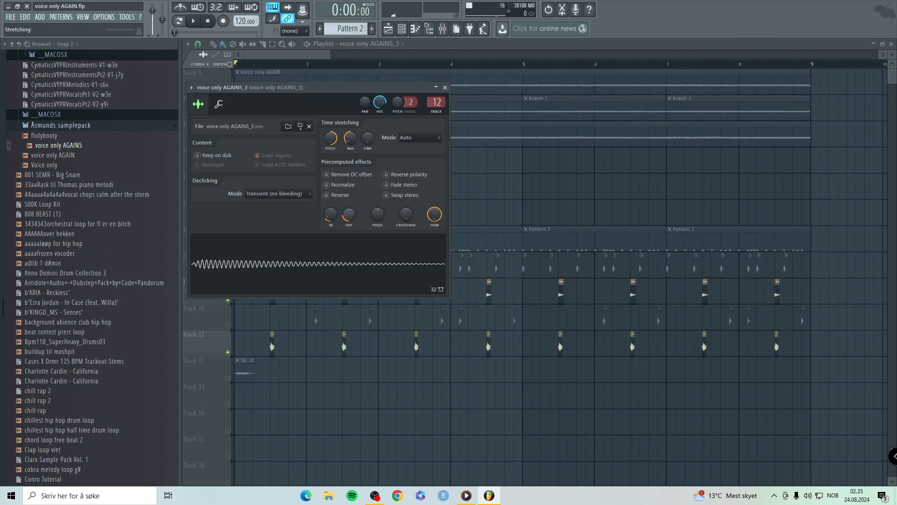
pyautogui.moveTo(349, 212); pyautogui.dragTo(349, 207)
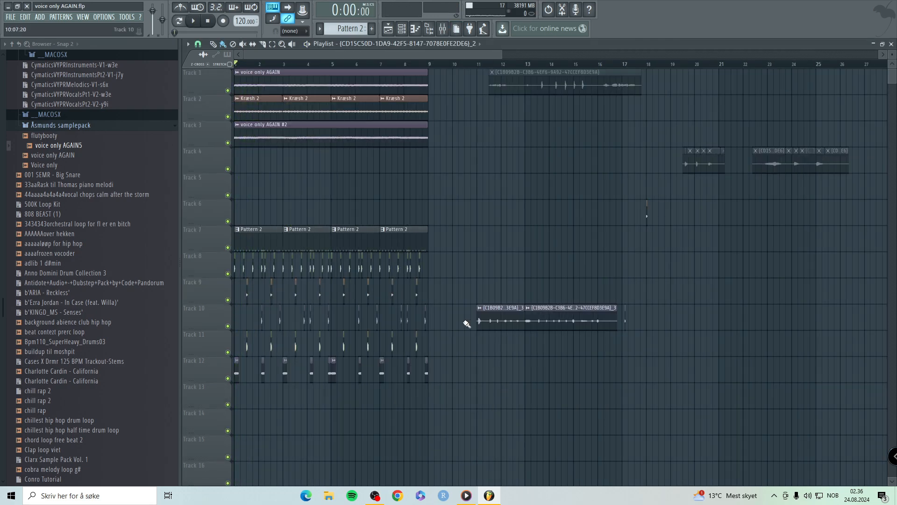
# - Select the leftover recording clips on Track 10 between bars 11 and 17
pyautogui.moveTo(467, 324); pyautogui.dragTo(692, 316)
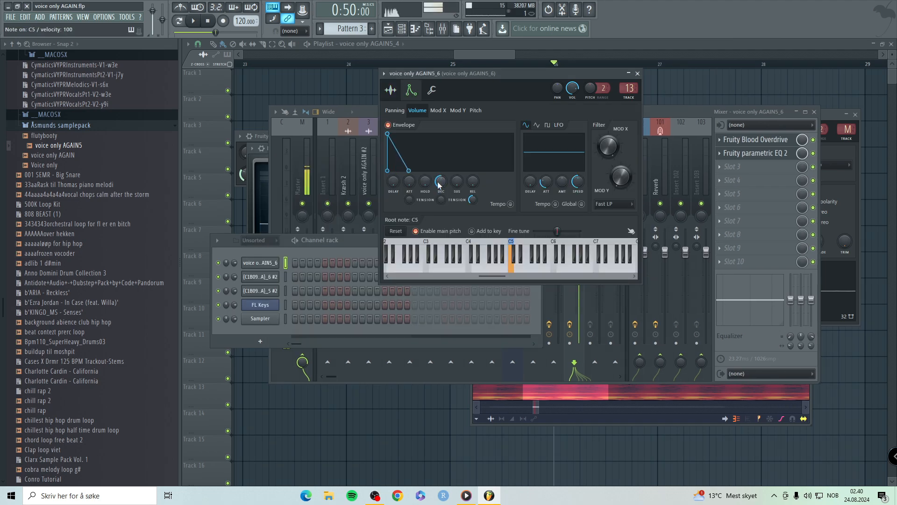
# - Lengthen the volume envelope's decay for voice only AGAIN5_6 and lower the frequency of low-pass band 7 in its Fruity Parametric EQ 2
pyautogui.moveTo(439, 184)
pyautogui.mouseDown()
pyautogui.moveTo(444, 194)
pyautogui.moveTo(444, 177)
pyautogui.mouseUp()
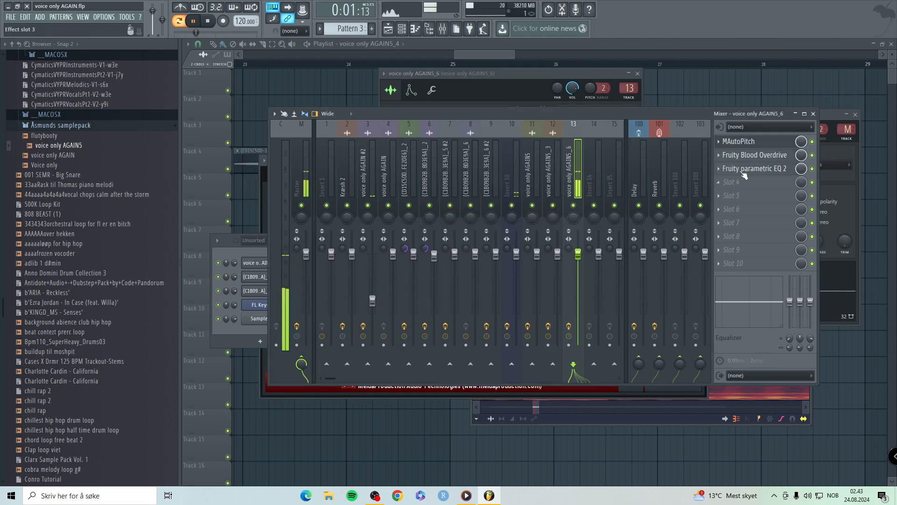
pyautogui.click(742, 170)
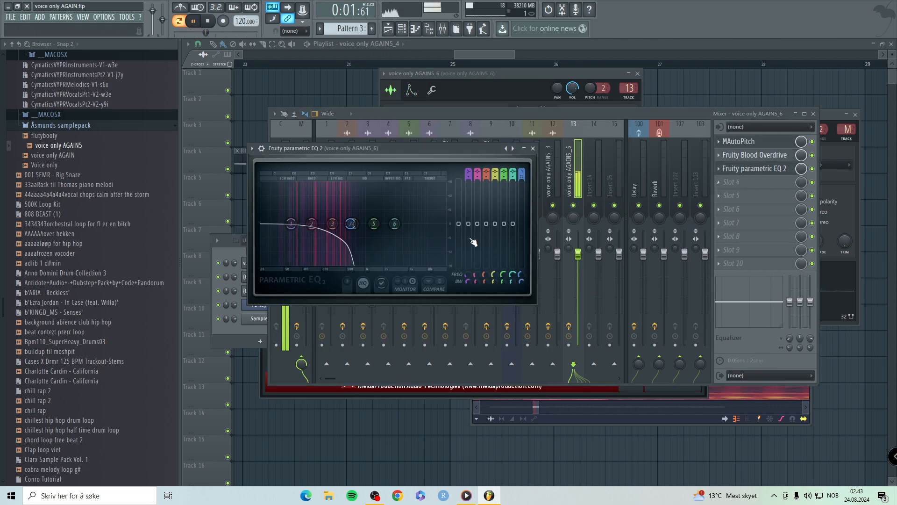
pyautogui.moveTo(351, 224); pyautogui.dragTo(311, 224)
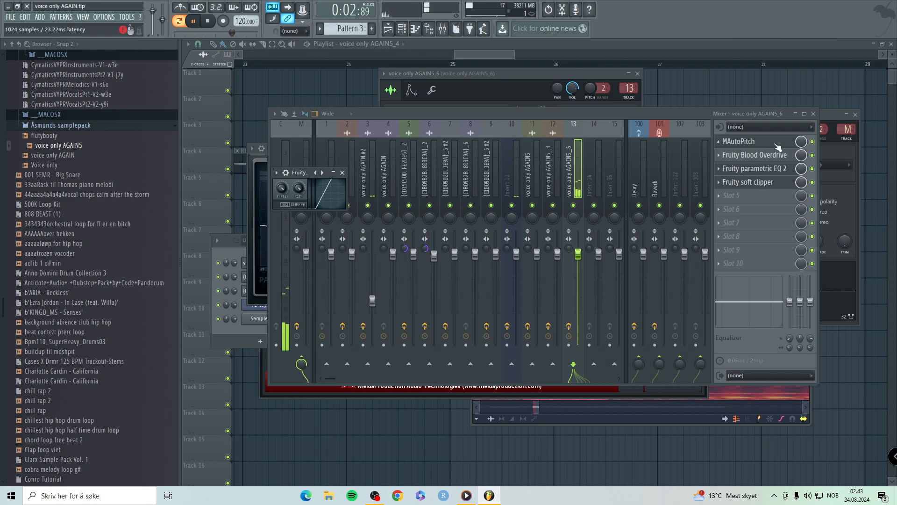
# - Add a second Fruity Blood Overdrive in slot 5 of the voice only AGAIN5_6 track and raise its PreAmp to about 0.56
pyautogui.click(735, 195)
pyautogui.click(775, 454)
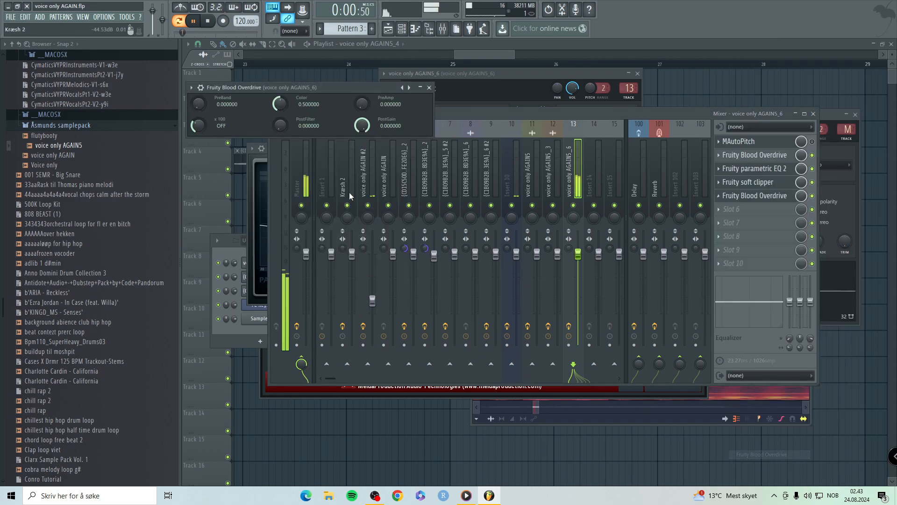
pyautogui.moveTo(363, 107); pyautogui.dragTo(362, 110)
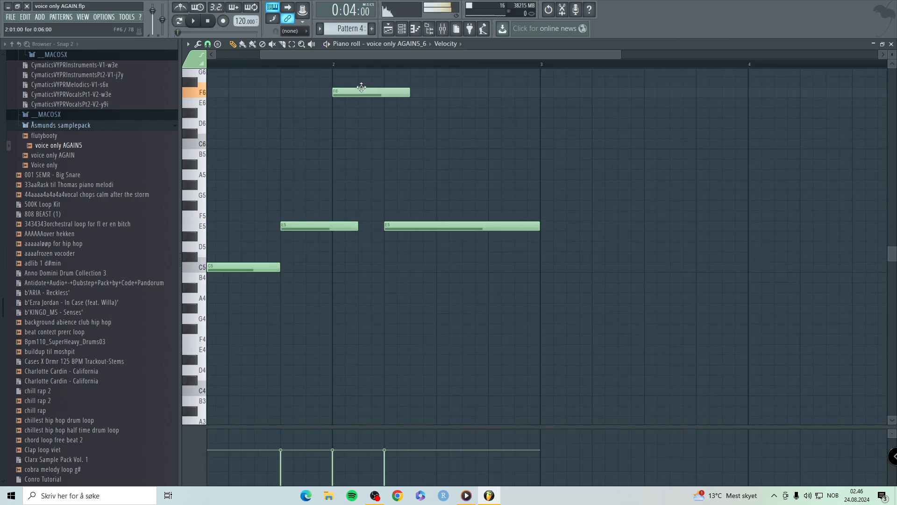
# - Move the F6 note to E6 at 2:03, shorten it to 0:02:00, and add an equally long E5 note at the same time
pyautogui.moveTo(360, 87); pyautogui.dragTo(376, 111)
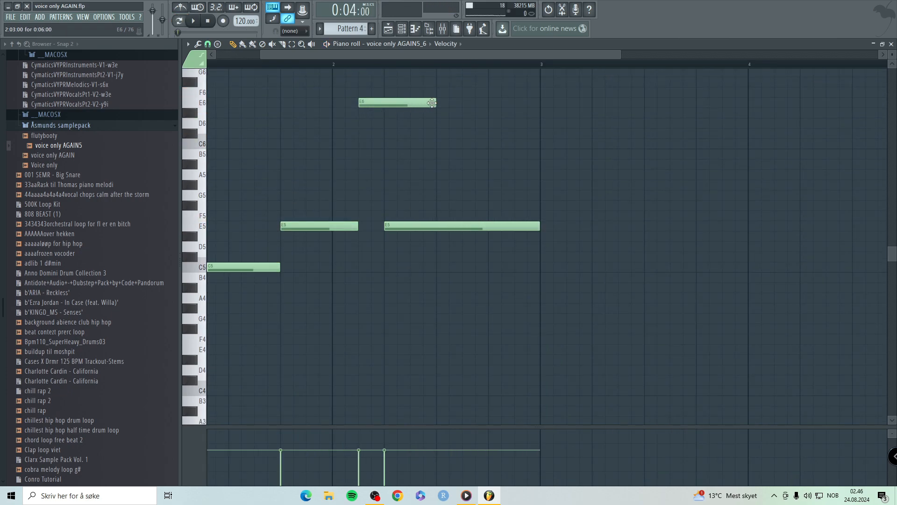
pyautogui.moveTo(436, 103); pyautogui.dragTo(385, 106)
pyautogui.click(370, 225)
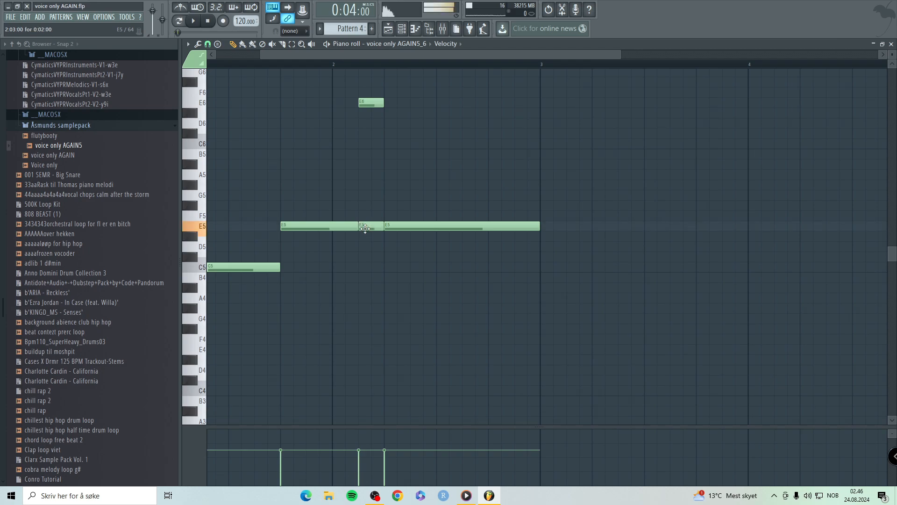
# - Turn the short E6 note at 2:03 into a slide note through its note properties
pyautogui.doubleClick(371, 102)
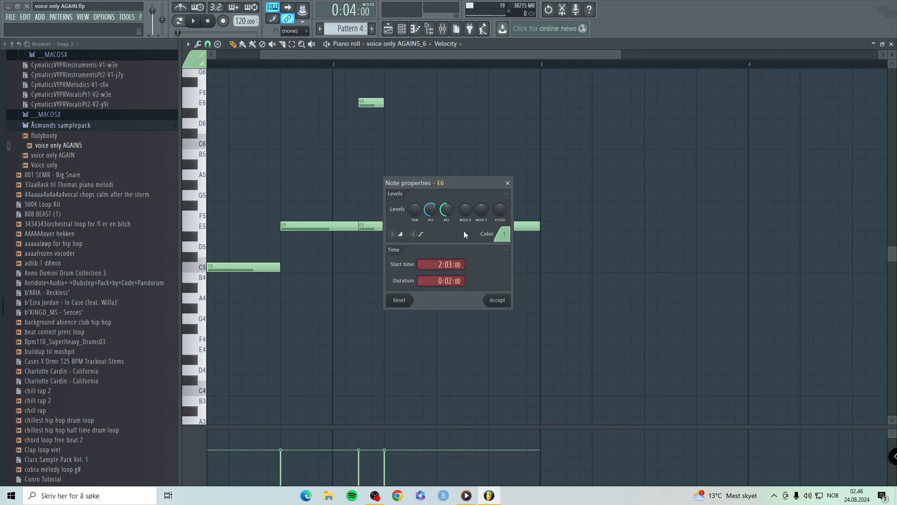
pyautogui.click(393, 234)
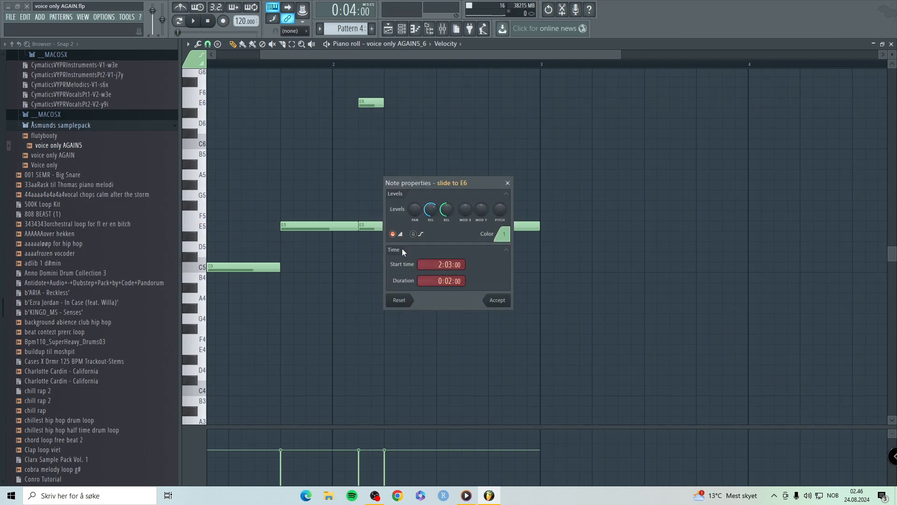
pyautogui.click(498, 300)
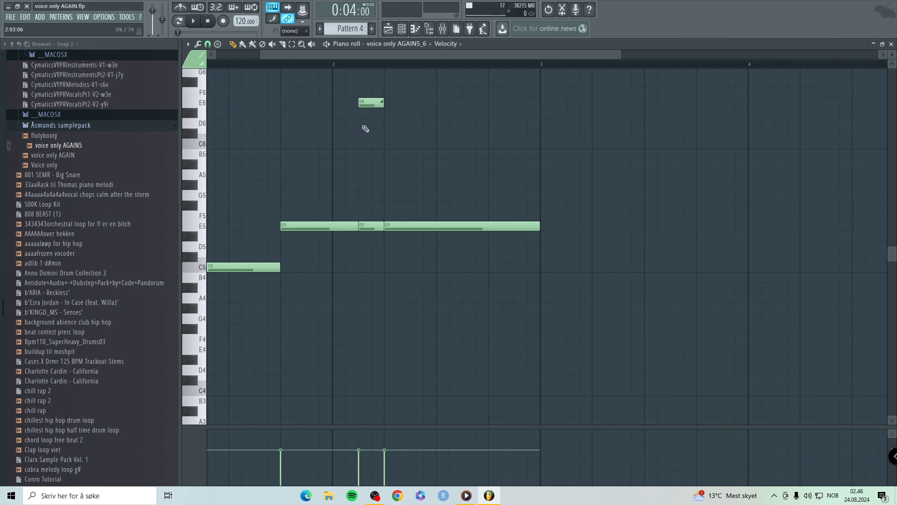
# - Add two slide notes of 0:02:00 in Pattern 4, G6 at 2:13 and F#6 at 2:15
pyautogui.click(417, 256)
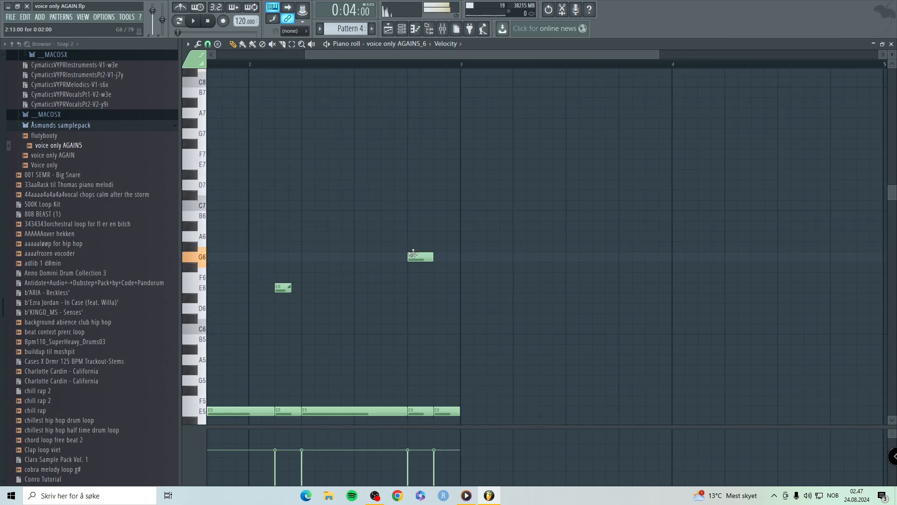
pyautogui.click(441, 267)
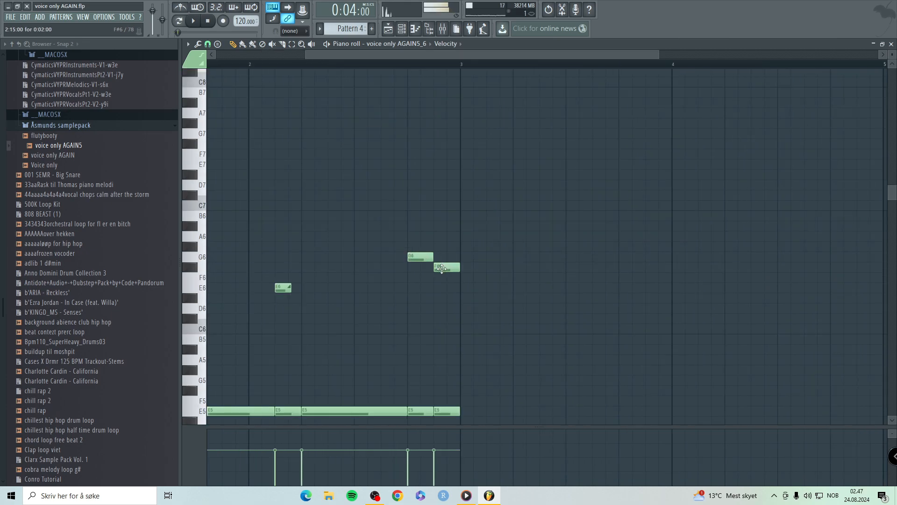
pyautogui.click(442, 268)
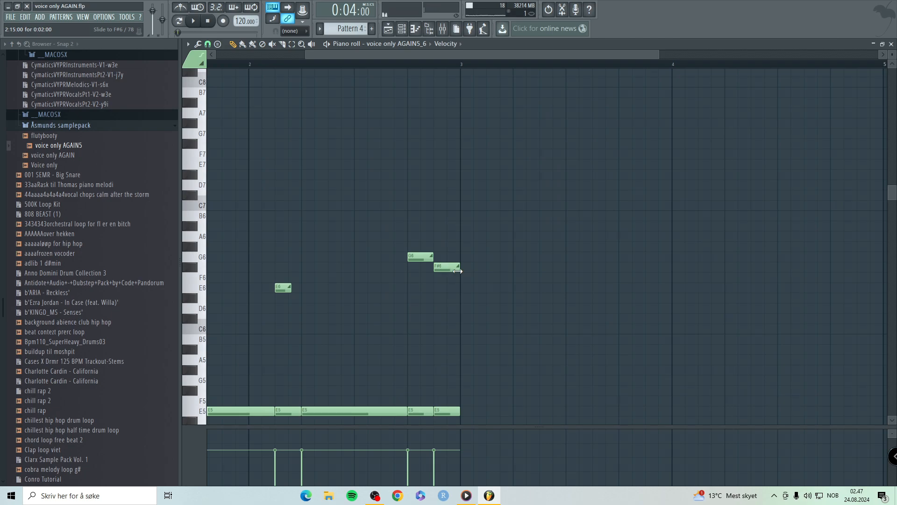
pyautogui.moveTo(496, 256); pyautogui.dragTo(370, 288)
pyautogui.scroll(3, 421, 268)
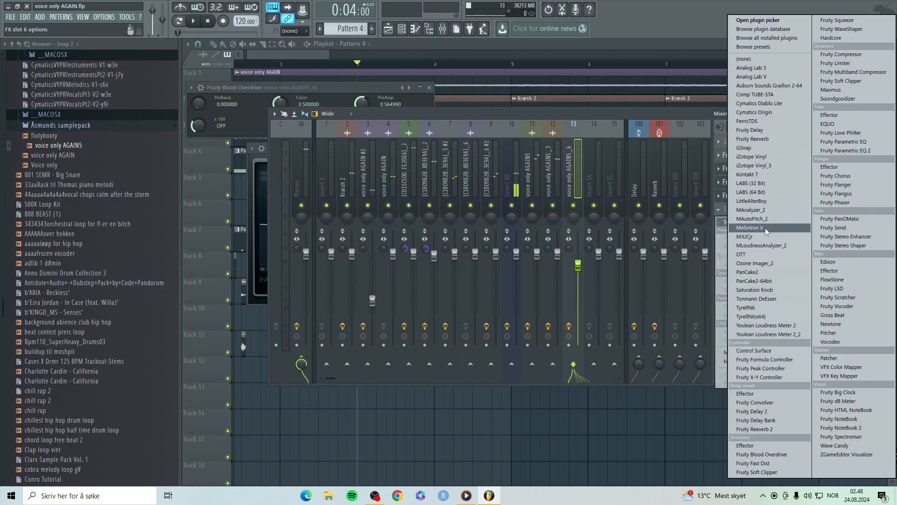
# - Load Mellotron V into effect slot 6 of the voice only AGAIN5_6 mixer track
pyautogui.click(765, 230)
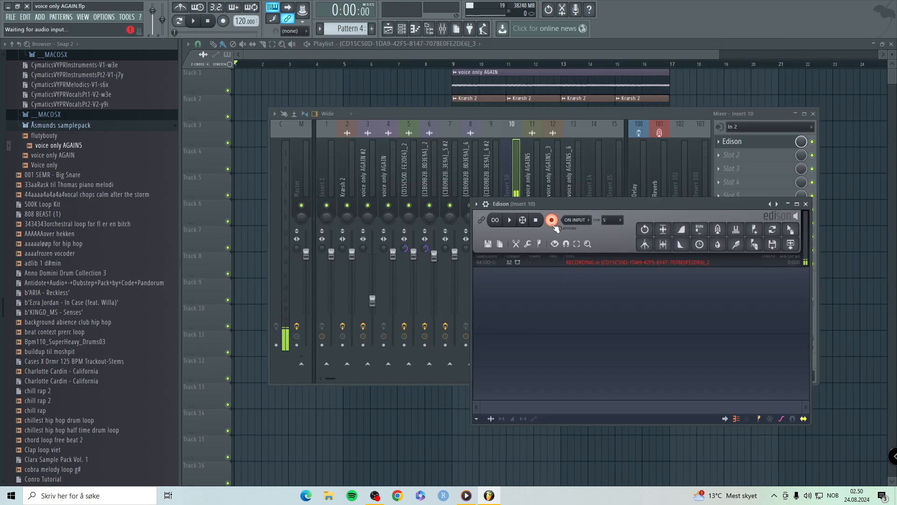
# - Record a new voice take on input in Edison on the Insert 10 mixer track
pyautogui.click(553, 222)
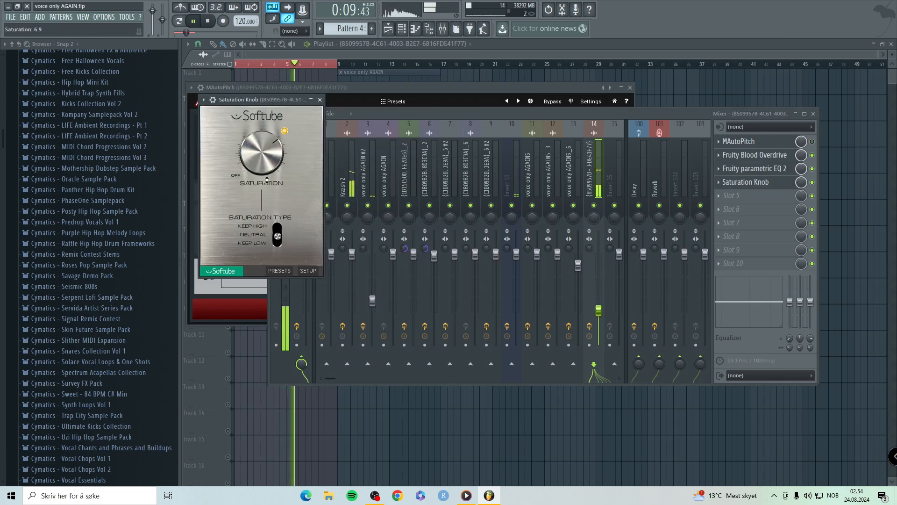
# - Adjust the saturation amount of the Saturation Knob on mixer track 14 and start playback
pyautogui.moveTo(262, 160); pyautogui.dragTo(264, 172)
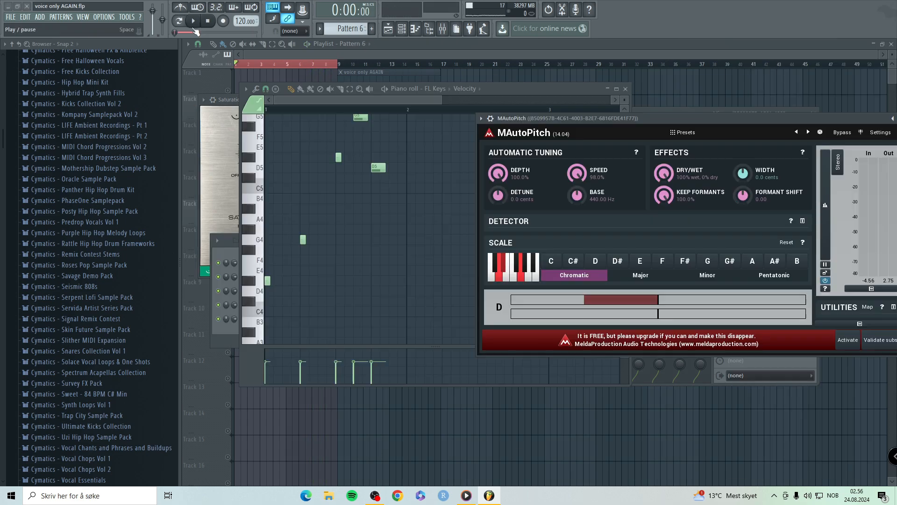
pyautogui.click(194, 28)
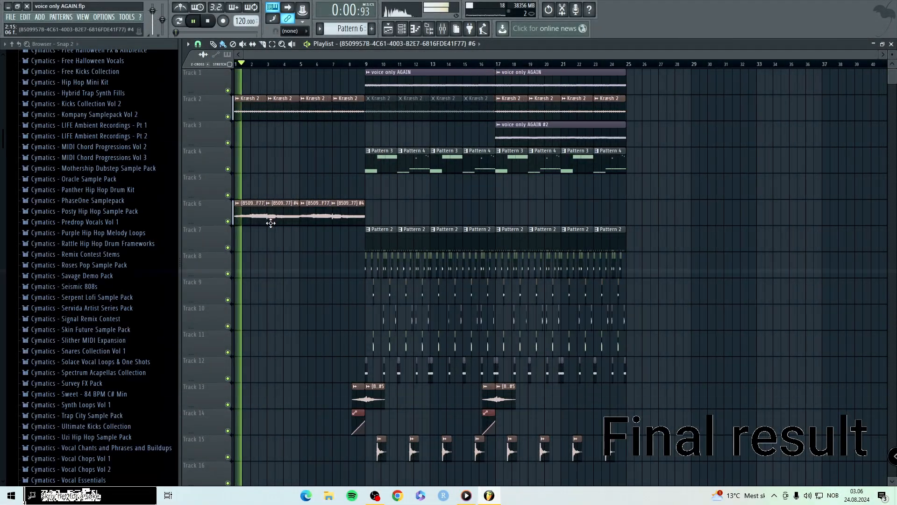
pyautogui.scroll(1, 269, 222)
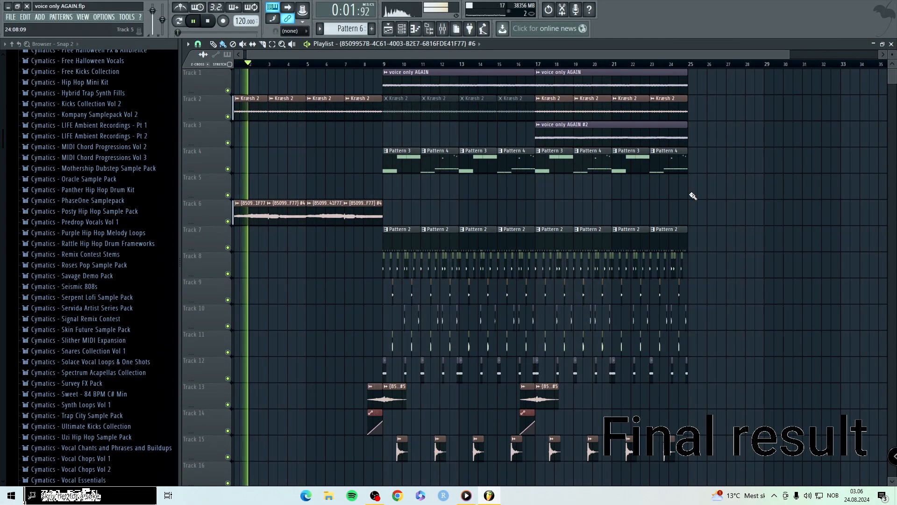
pyautogui.scroll(1, 366, 233)
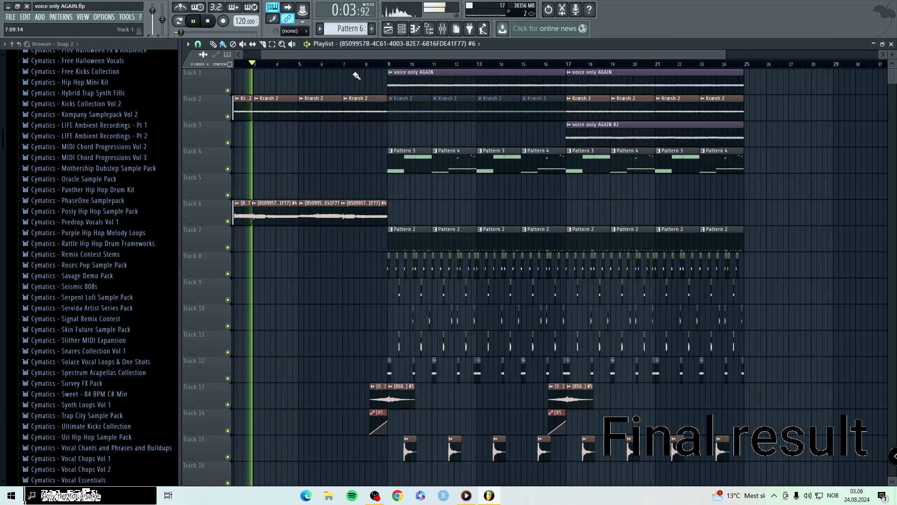
pyautogui.moveTo(351, 56); pyautogui.dragTo(314, 61)
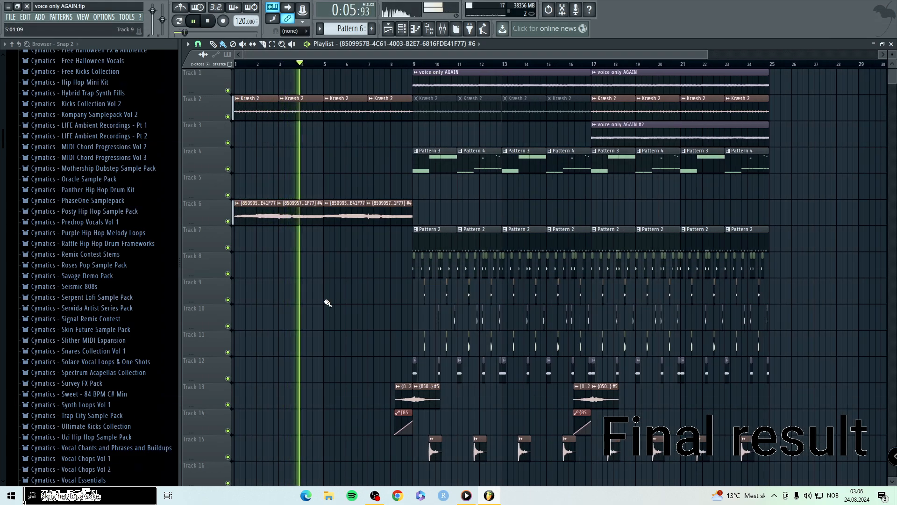